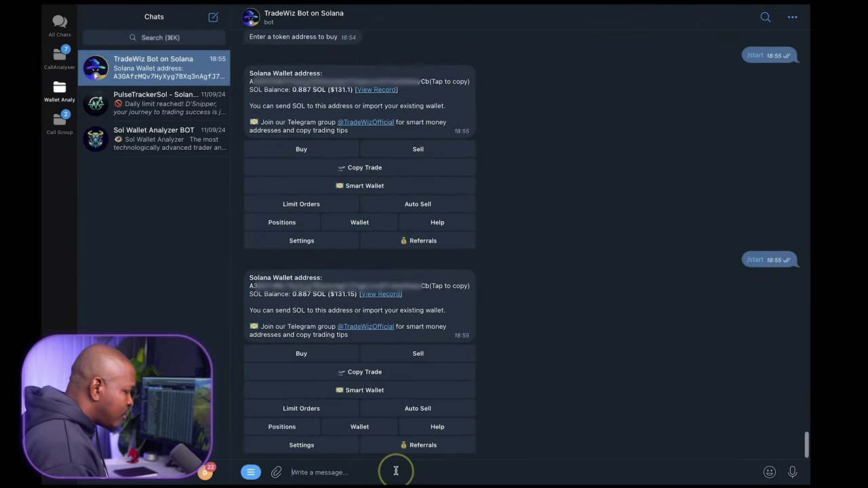
- Send /start to TradeWiz, begin a buy to see the token prompt, then dismiss it
{"action": "type", "text": "/star"}
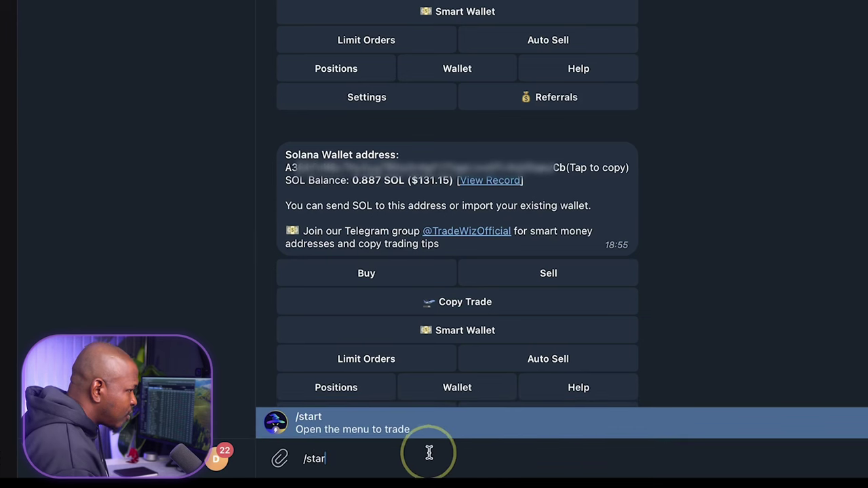
{"action": "left_click", "coordinate": [428, 434]}
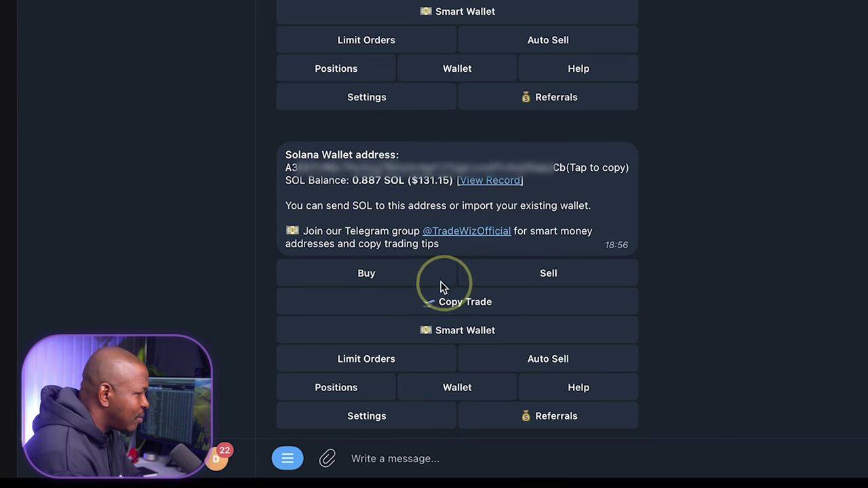
{"action": "left_click", "coordinate": [379, 273]}
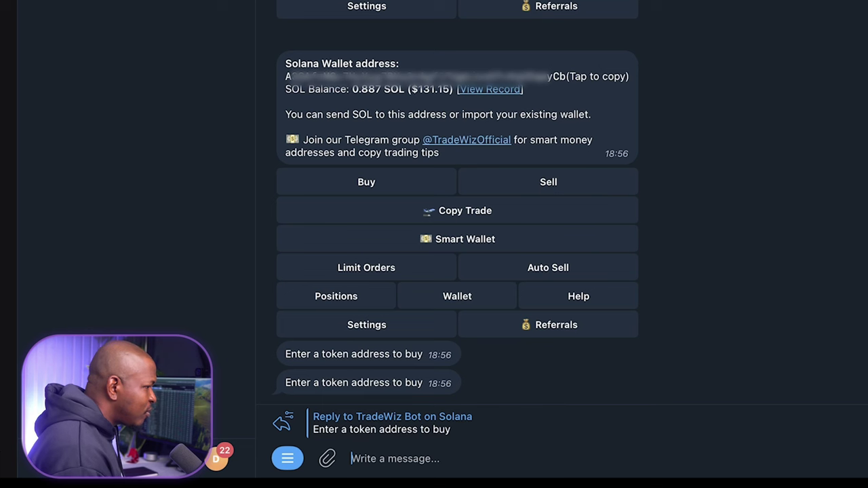
{"action": "left_click", "coordinate": [411, 304]}
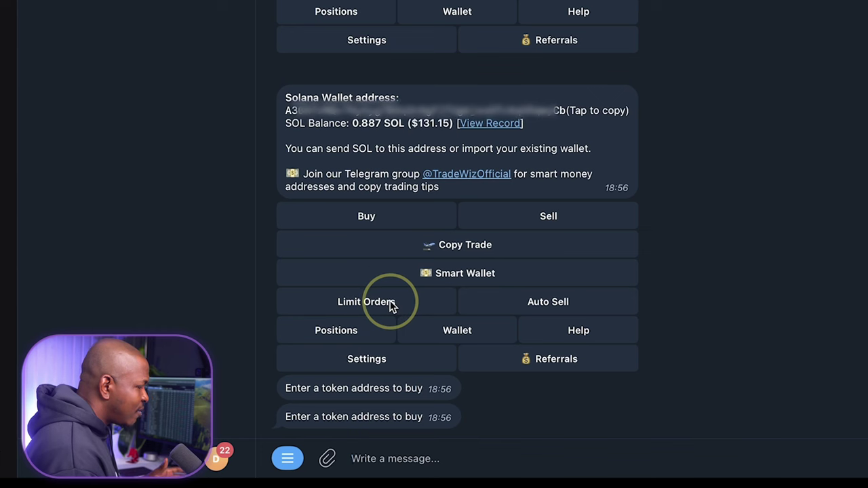
- View the Auto Sell settings, then resend /start to reload the main menu
{"action": "left_click", "coordinate": [562, 309]}
{"action": "type", "text": "/start"}
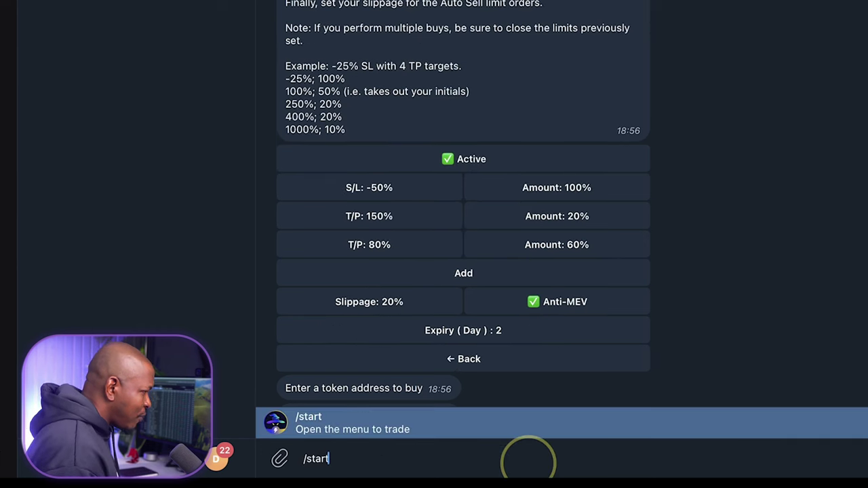
{"action": "key", "text": "Return"}
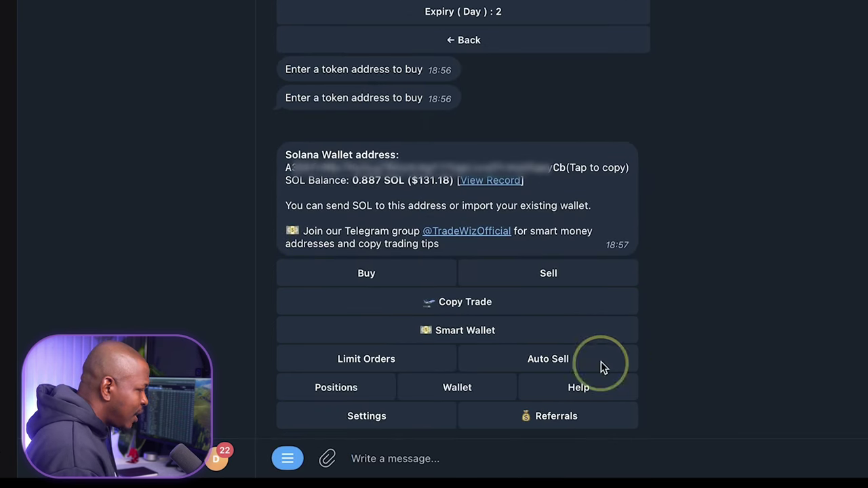
- Check the wallet panel and return to the main menu showing 0.887 SOL
{"action": "left_click", "coordinate": [483, 394]}
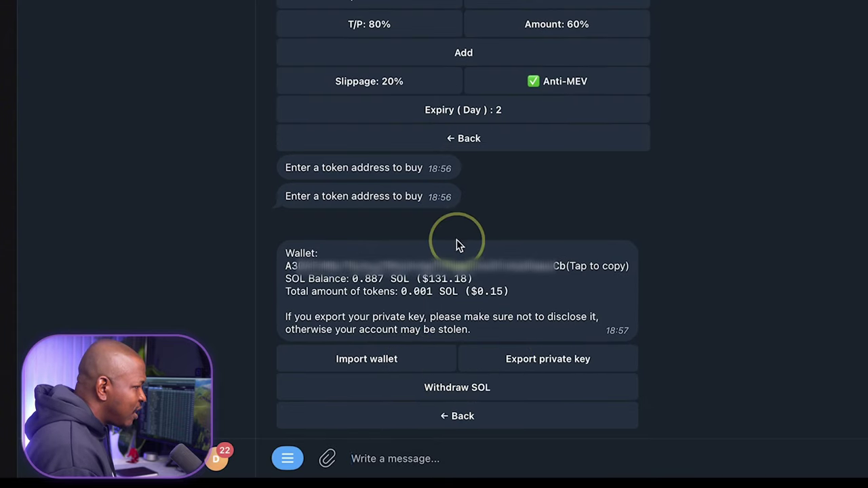
{"action": "left_click", "coordinate": [522, 416]}
{"action": "left_click", "coordinate": [487, 389]}
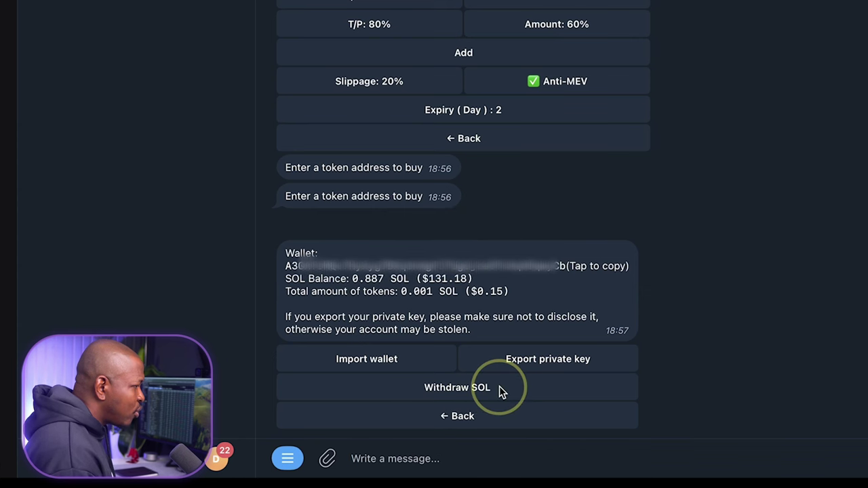
{"action": "left_click", "coordinate": [476, 419]}
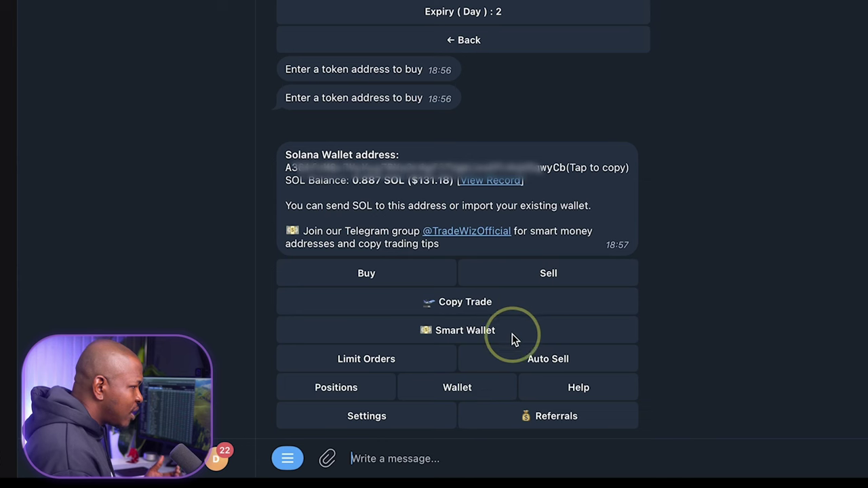
- Set the bot's default slippage to 8% in Settings
{"action": "left_click", "coordinate": [419, 416]}
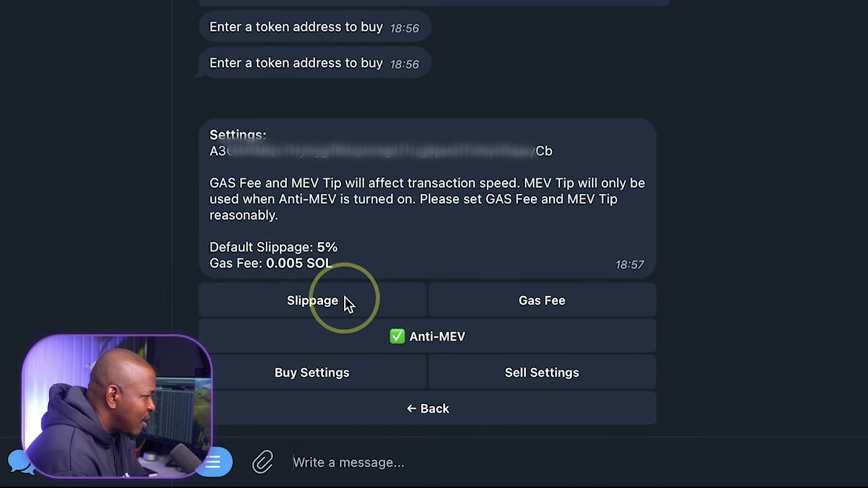
{"action": "left_click", "coordinate": [346, 305]}
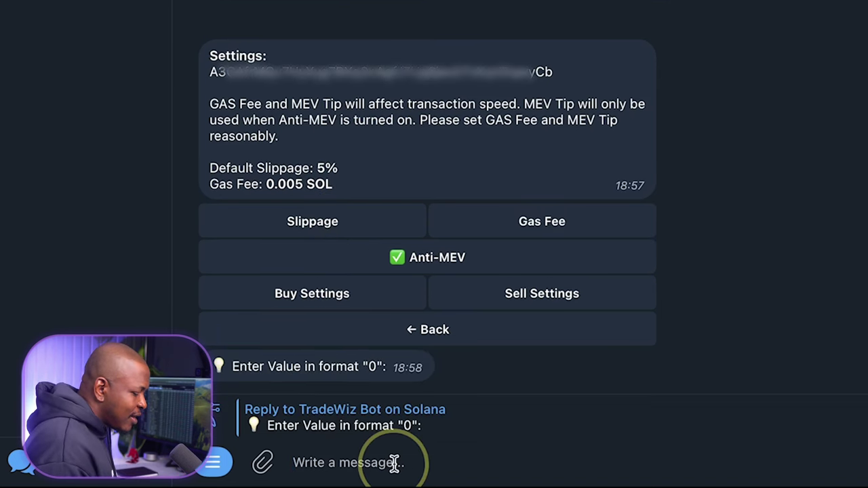
{"action": "type", "text": "8"}
{"action": "key", "text": "Return"}
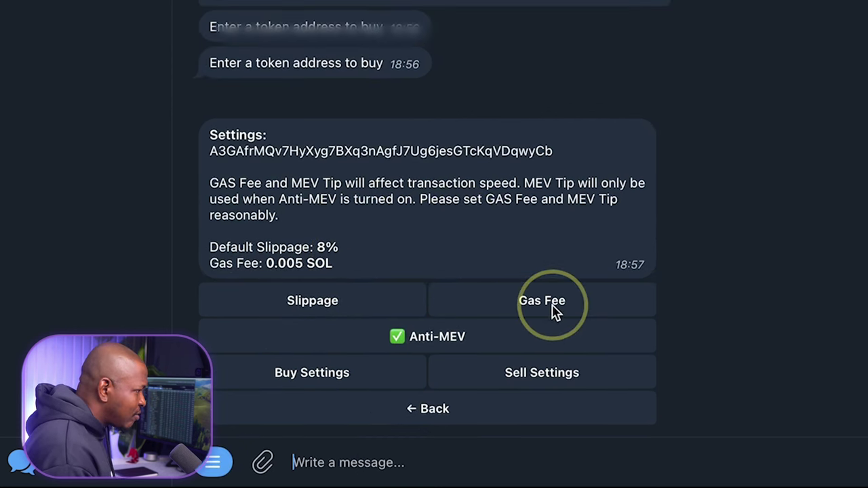
- Change the 0.3 SOL quick-buy preset to 0.5 SOL
{"action": "left_click", "coordinate": [354, 375]}
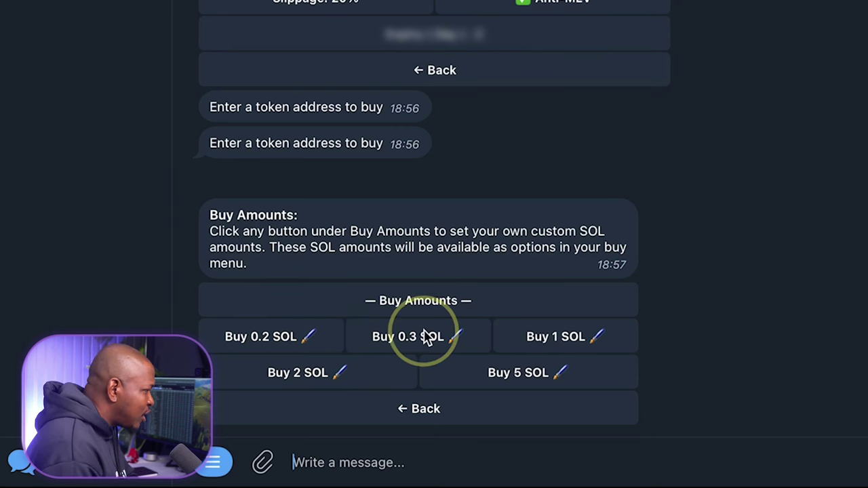
{"action": "left_click", "coordinate": [458, 343]}
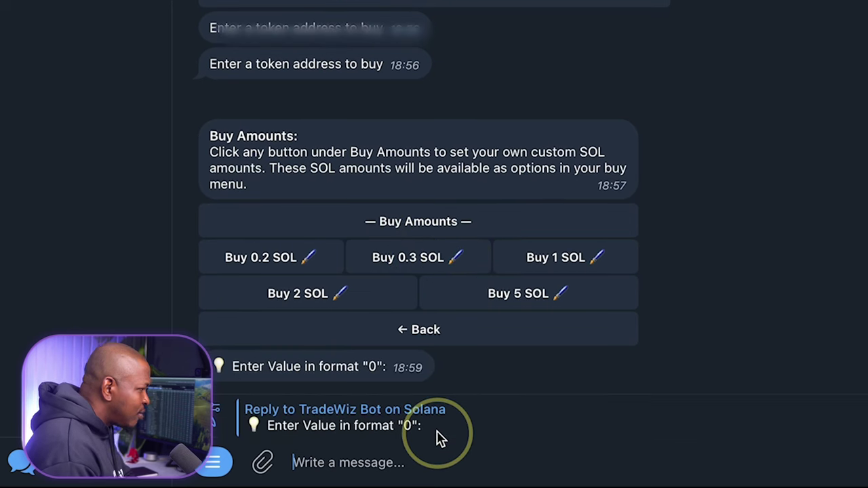
{"action": "type", "text": "0.5"}
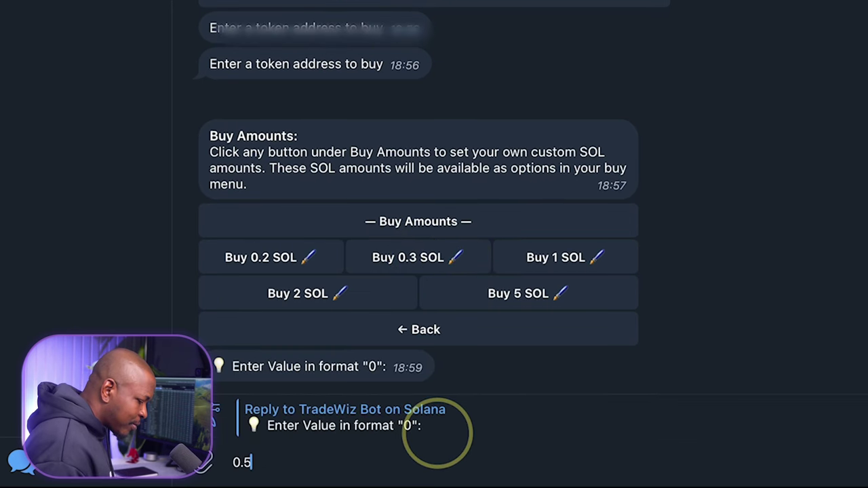
{"action": "key", "text": "Return"}
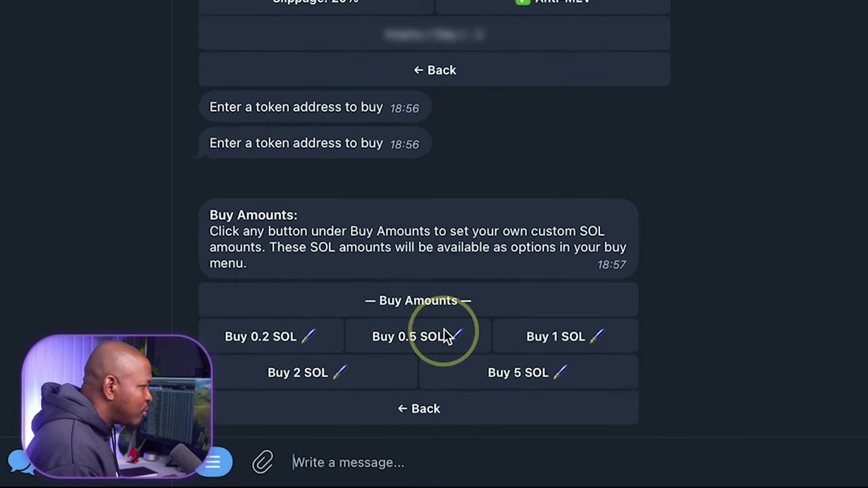
{"action": "left_click", "coordinate": [477, 415]}
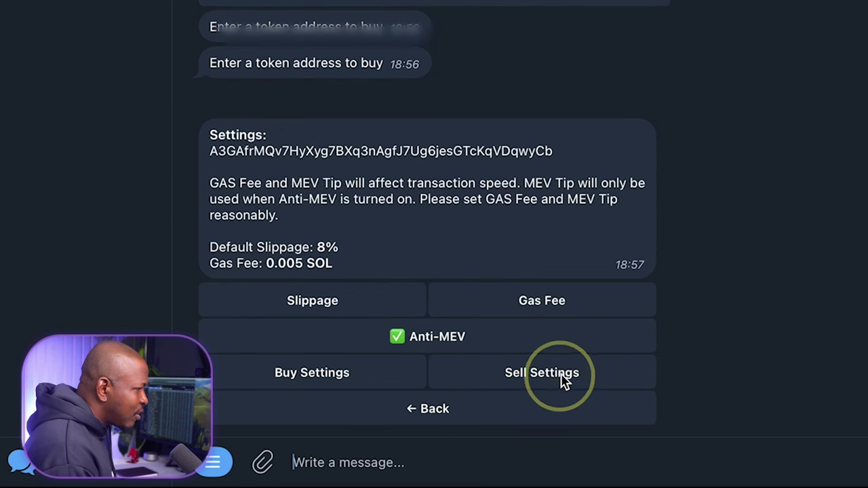
- Review the sell percentage presets and go back to the main wallet menu
{"action": "left_click", "coordinate": [566, 378]}
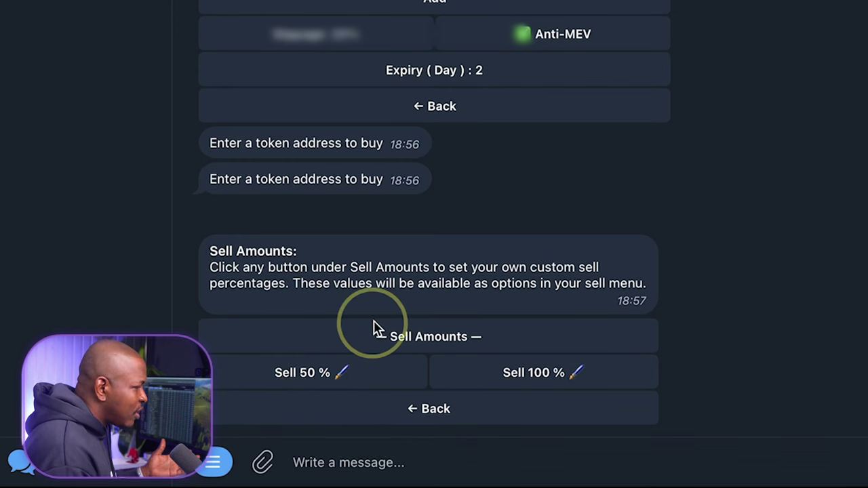
{"action": "left_click", "coordinate": [443, 411]}
{"action": "left_click", "coordinate": [442, 410]}
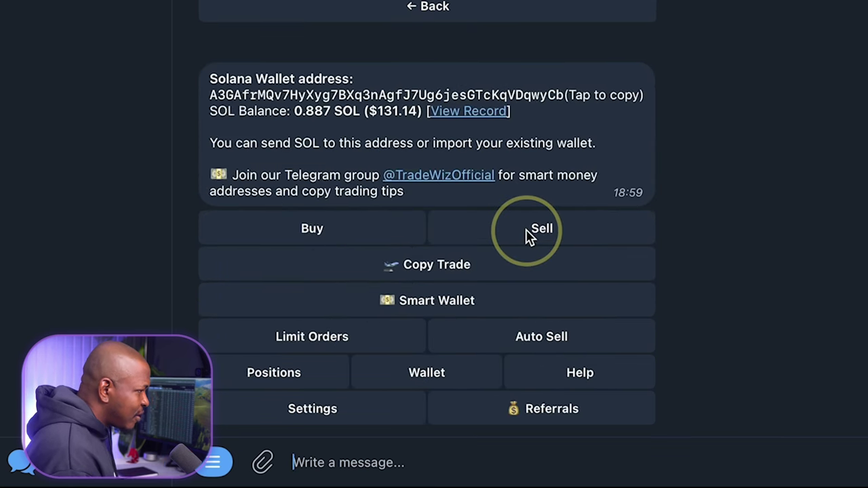
{"action": "left_click", "coordinate": [484, 307]}
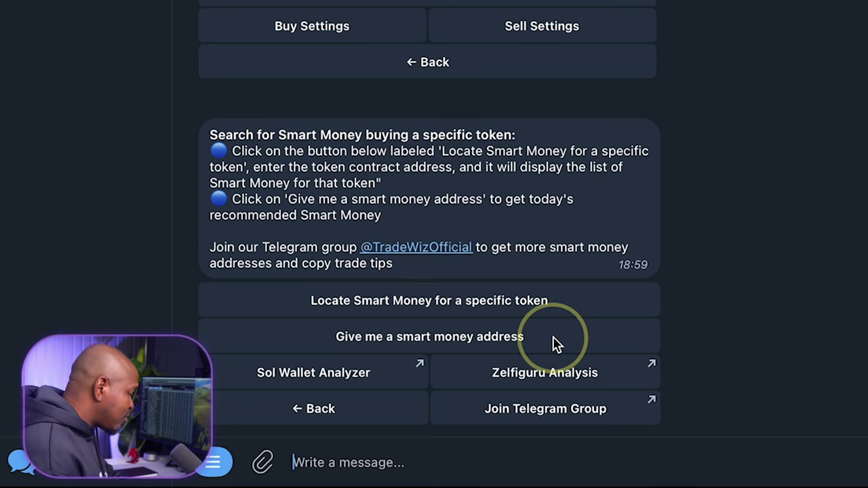
{"action": "left_click", "coordinate": [553, 339]}
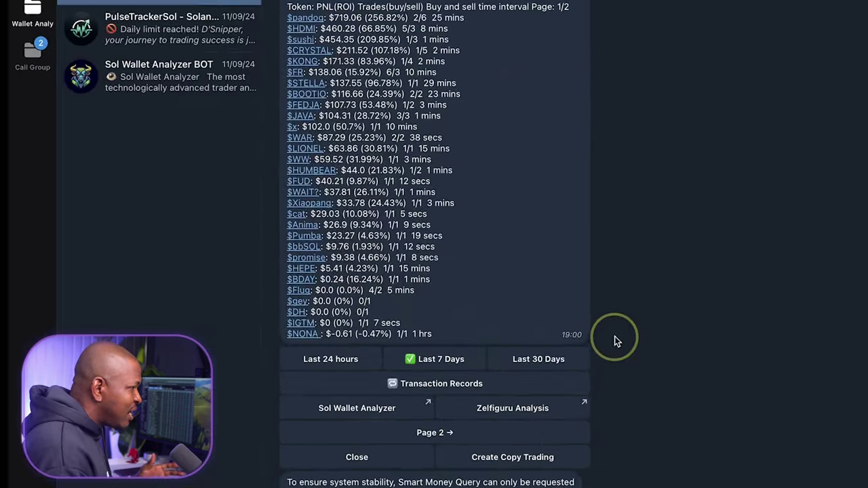
{"action": "scroll", "coordinate": [615, 336], "scroll_direction": "up", "scroll_amount": 3}
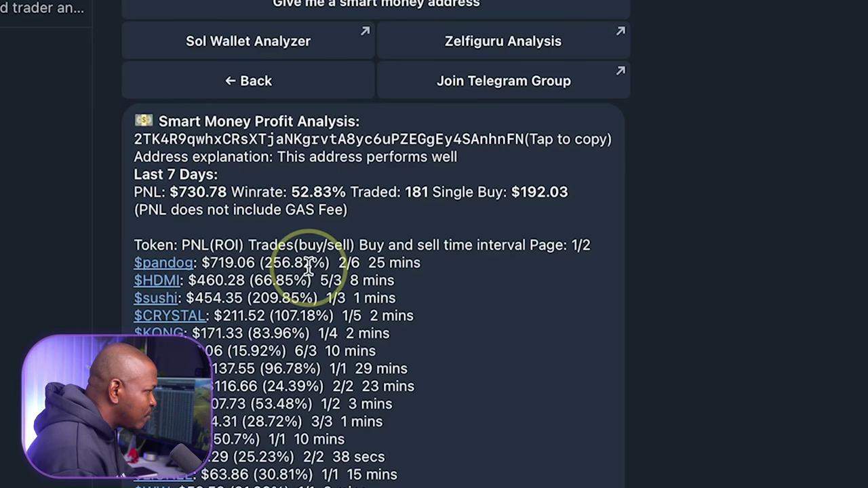
{"action": "scroll", "coordinate": [339, 224], "scroll_direction": "down", "scroll_amount": 1}
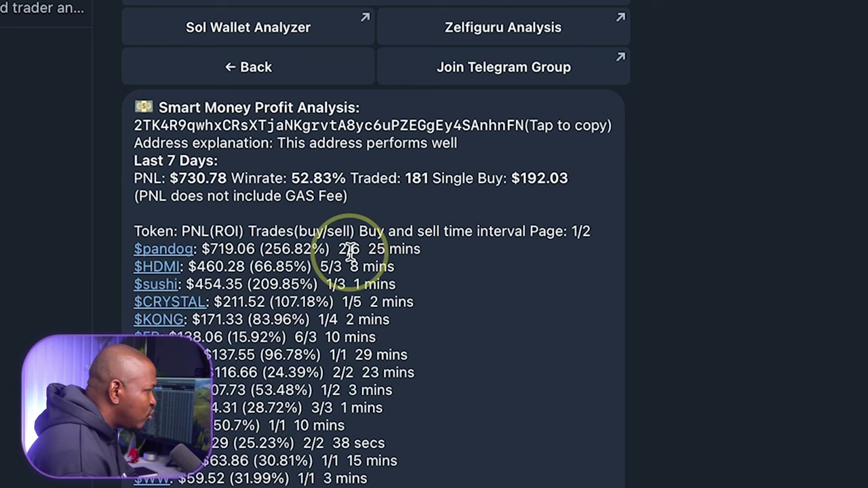
{"action": "scroll", "coordinate": [333, 230], "scroll_direction": "down", "scroll_amount": 2}
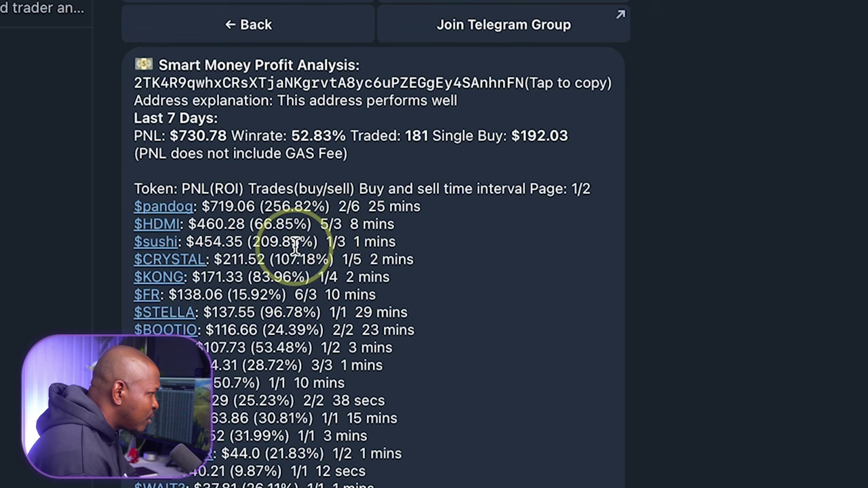
{"action": "scroll", "coordinate": [296, 246], "scroll_direction": "down", "scroll_amount": 4}
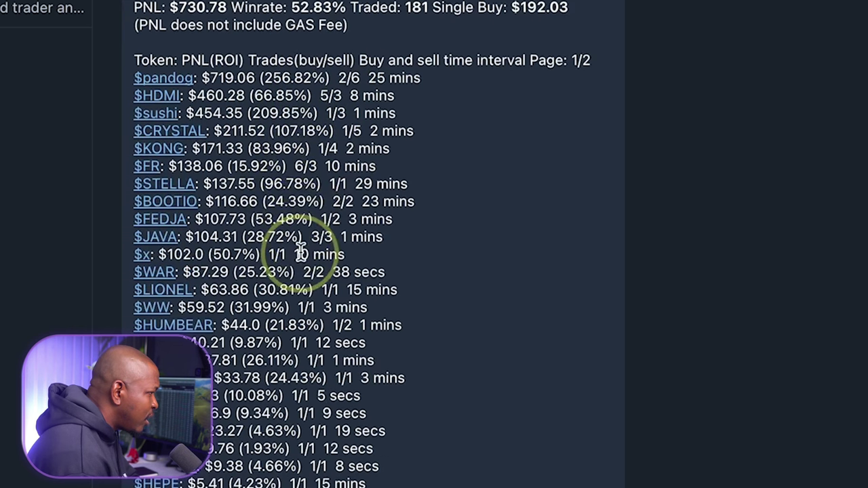
{"action": "scroll", "coordinate": [282, 377], "scroll_direction": "down", "scroll_amount": 1}
{"action": "scroll", "coordinate": [281, 377], "scroll_direction": "down", "scroll_amount": 7}
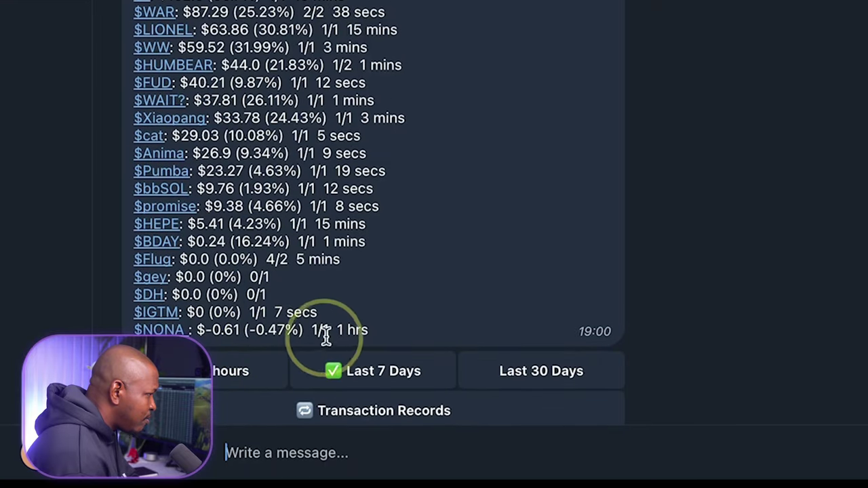
{"action": "scroll", "coordinate": [213, 342], "scroll_direction": "down", "scroll_amount": 1}
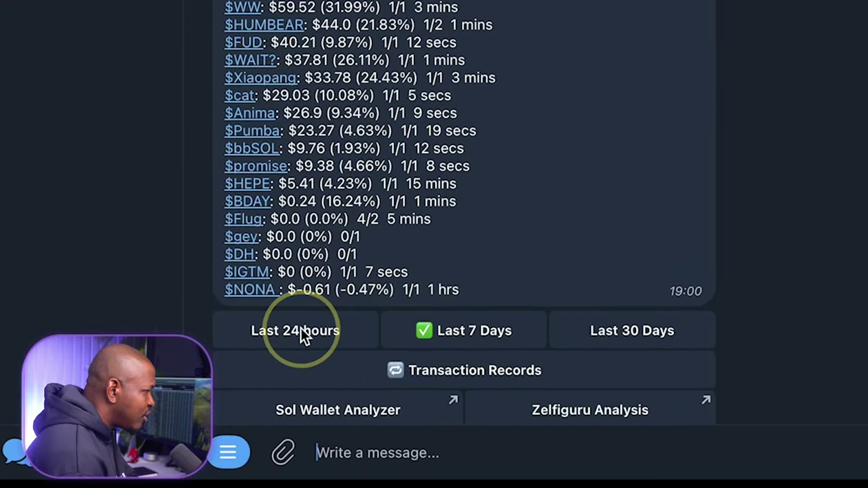
{"action": "scroll", "coordinate": [312, 329], "scroll_direction": "down", "scroll_amount": 1}
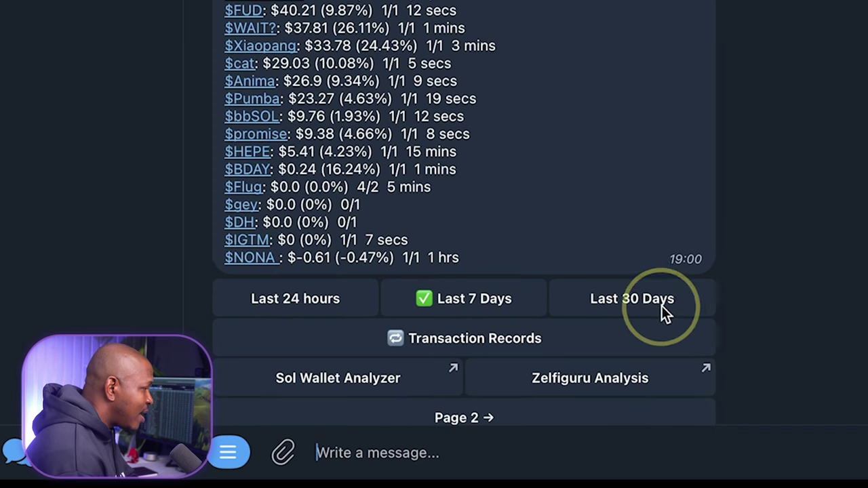
{"action": "scroll", "coordinate": [528, 248], "scroll_direction": "up", "scroll_amount": 12}
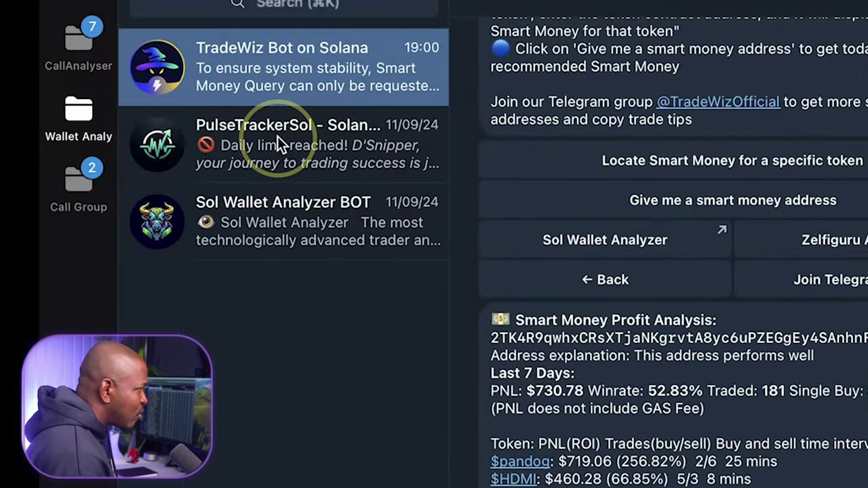
- Read PulseTrackerSol's 7-day wallet summary: 48.08% win rate and $222.74 profit
{"action": "left_click", "coordinate": [267, 138]}
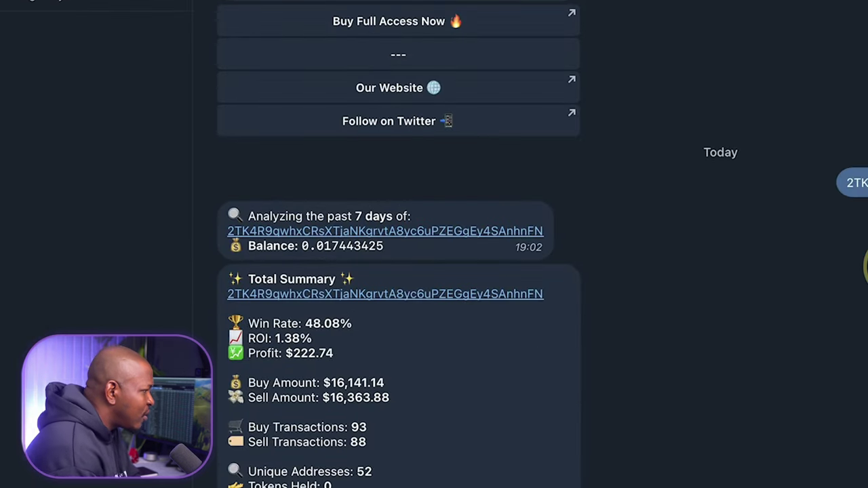
{"action": "scroll", "coordinate": [758, 329], "scroll_direction": "down", "scroll_amount": 5}
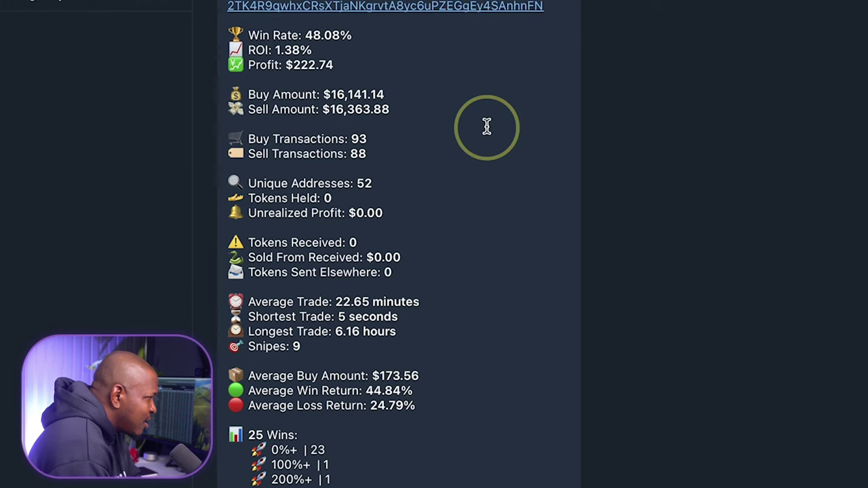
{"action": "scroll", "coordinate": [486, 126], "scroll_direction": "down", "scroll_amount": 3}
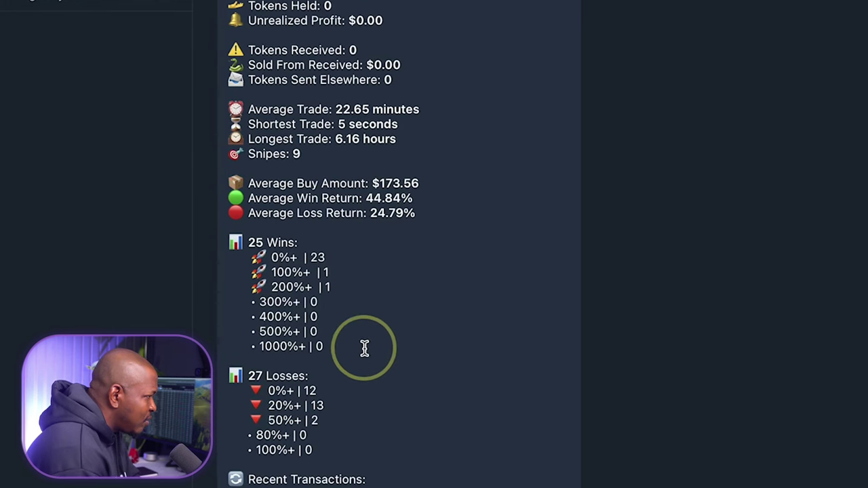
{"action": "scroll", "coordinate": [386, 391], "scroll_direction": "down", "scroll_amount": 1}
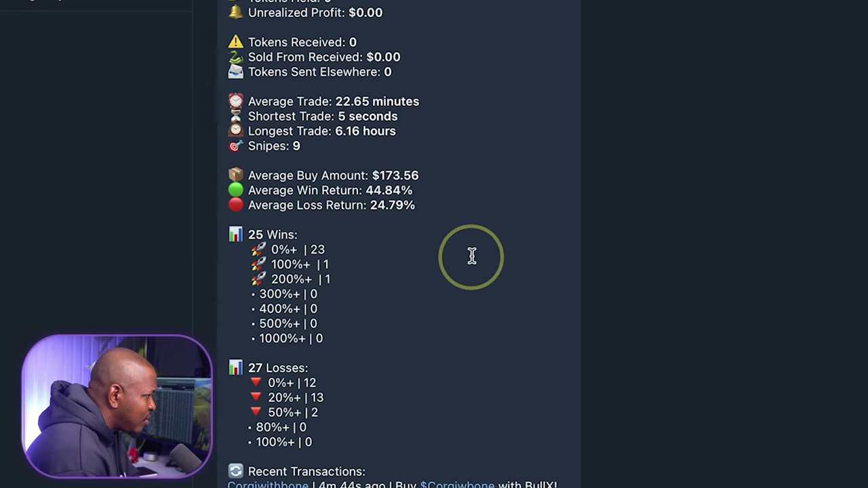
{"action": "scroll", "coordinate": [475, 256], "scroll_direction": "down", "scroll_amount": 3}
{"action": "scroll", "coordinate": [477, 263], "scroll_direction": "up", "scroll_amount": 5}
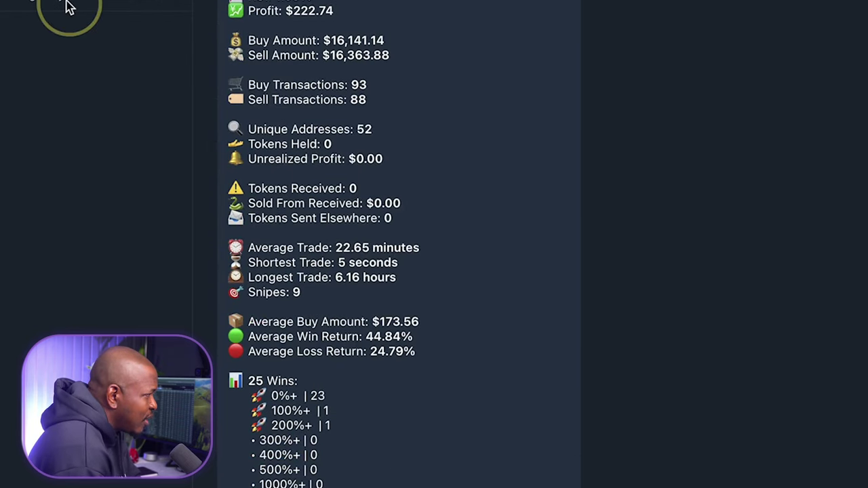
{"action": "scroll", "coordinate": [421, 74], "scroll_direction": "down", "scroll_amount": 10}
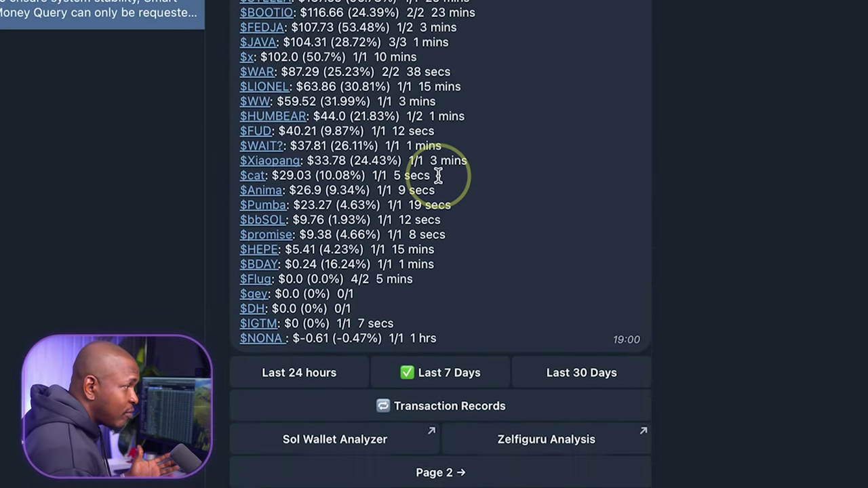
{"action": "scroll", "coordinate": [413, 258], "scroll_direction": "up", "scroll_amount": 1}
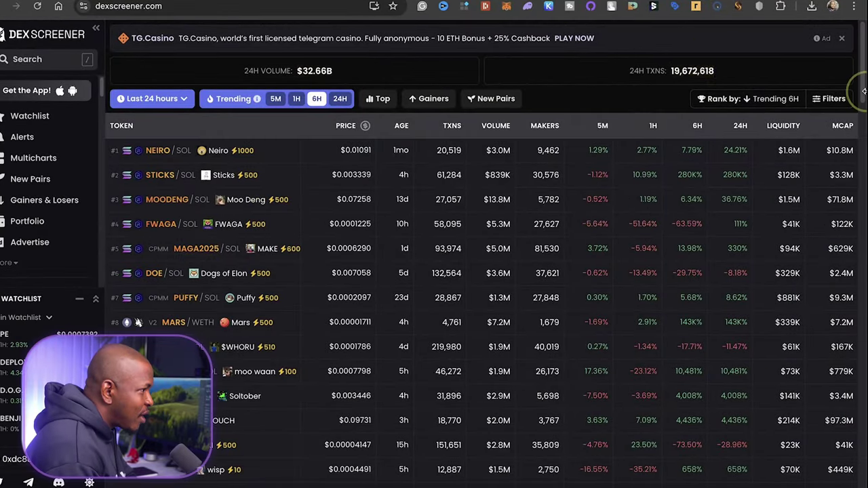
- Filter DEX Screener to Solana, rank trending by 24H, and open the MAGA2025/SOL pair
{"action": "left_click_drag", "start_coordinate": [864, 91], "coordinate": [851, 89]}
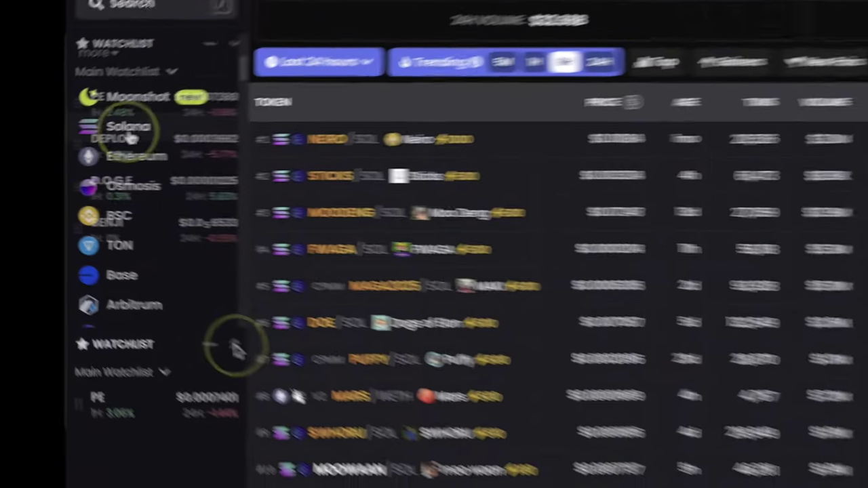
{"action": "left_click", "coordinate": [217, 122]}
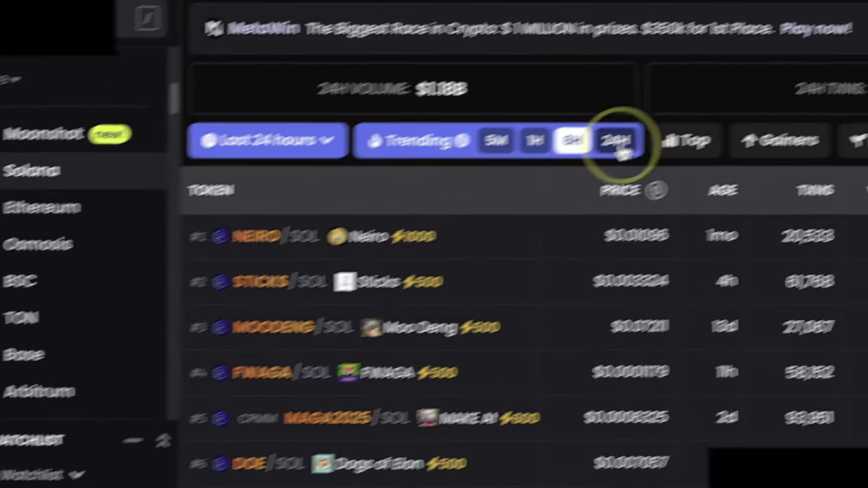
{"action": "left_click", "coordinate": [616, 144]}
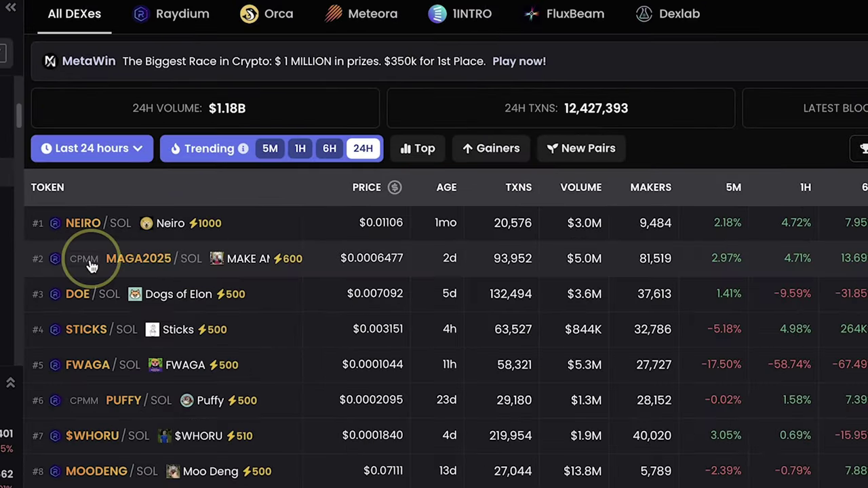
{"action": "left_click", "coordinate": [136, 264]}
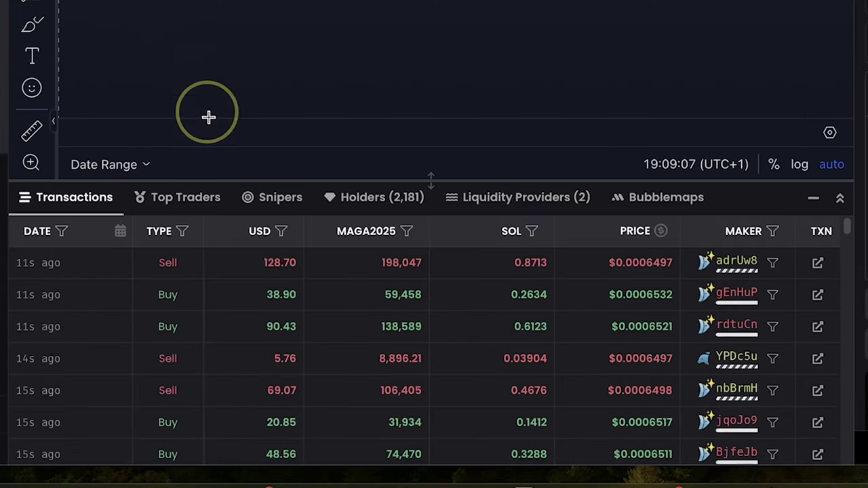
- Filter MAGA2025 trades to the #1 top trader and open that wallet in Solscan
{"action": "left_click", "coordinate": [195, 205]}
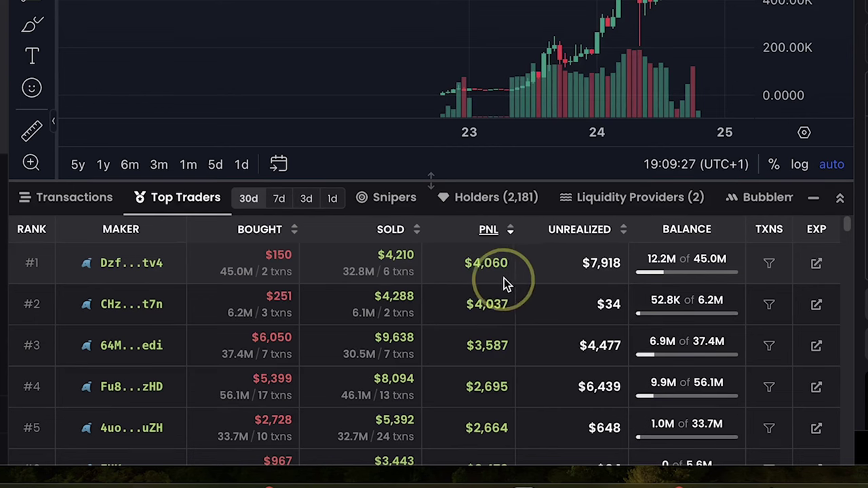
{"action": "left_click", "coordinate": [770, 266]}
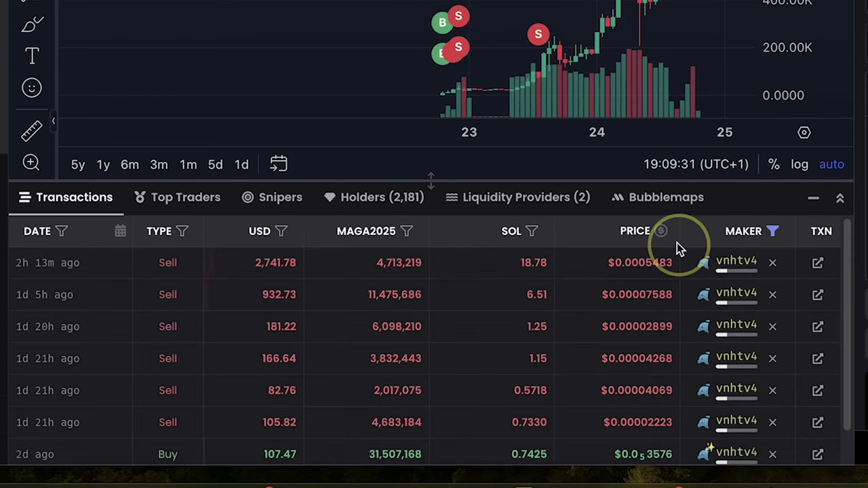
{"action": "scroll", "coordinate": [432, 332], "scroll_direction": "up", "scroll_amount": 1}
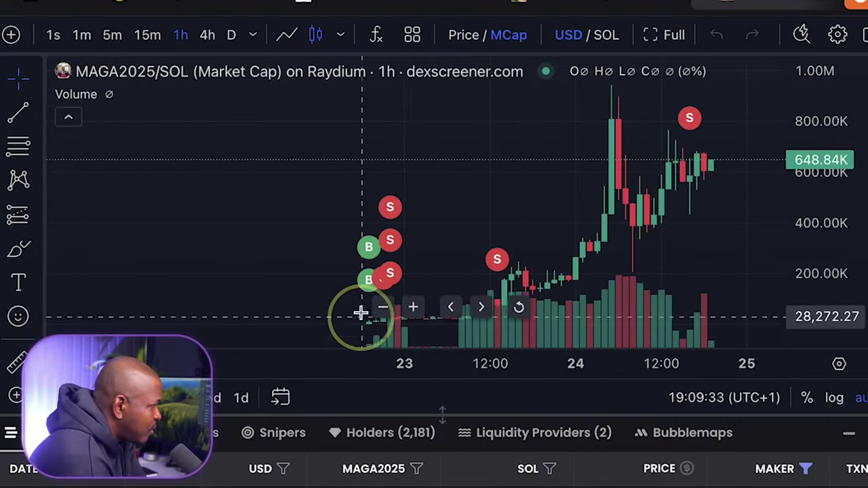
{"action": "scroll", "coordinate": [306, 290], "scroll_direction": "up", "scroll_amount": 2}
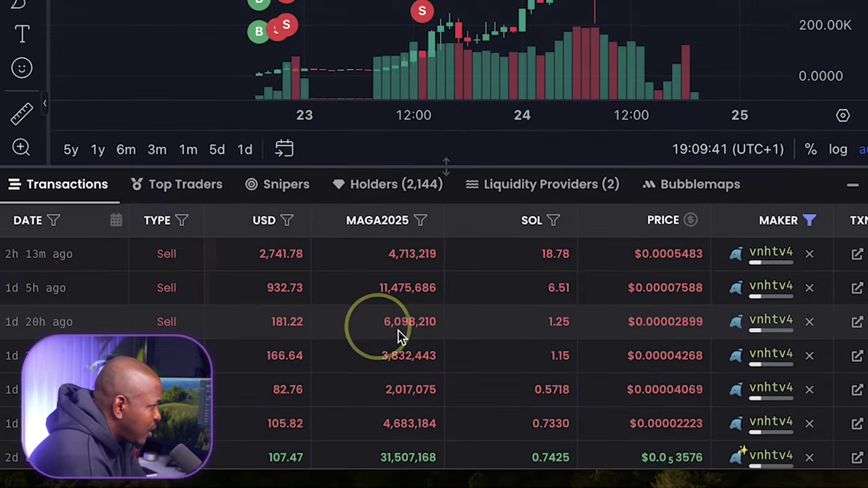
{"action": "scroll", "coordinate": [448, 353], "scroll_direction": "down", "scroll_amount": 1}
{"action": "scroll", "coordinate": [645, 312], "scroll_direction": "up", "scroll_amount": 1}
{"action": "left_click", "coordinate": [769, 252]}
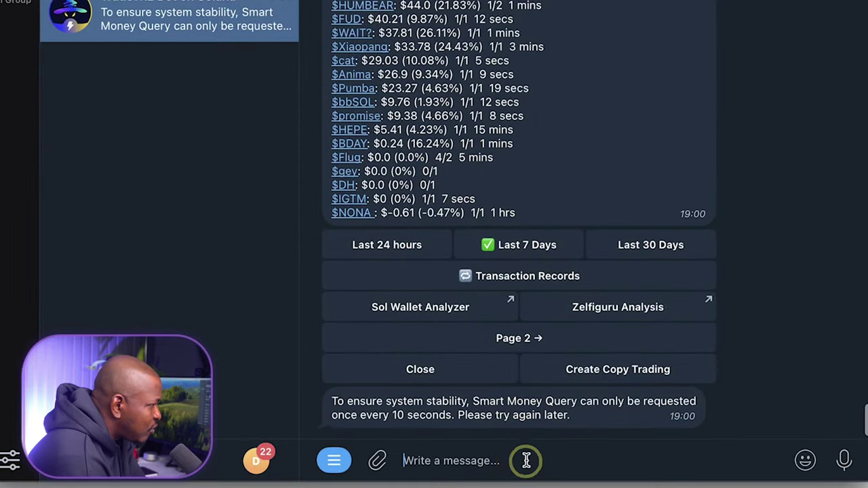
- Send the trader's wallet address to TradeWiz and review its $13528.79 PNL, 44.44% win-rate analysis
{"action": "type", "text": "DzfNo1qoGx4rYXbwS273tmPaxZMibr8iSrdw4Mvnhtv4"}
{"action": "key", "text": "Return"}
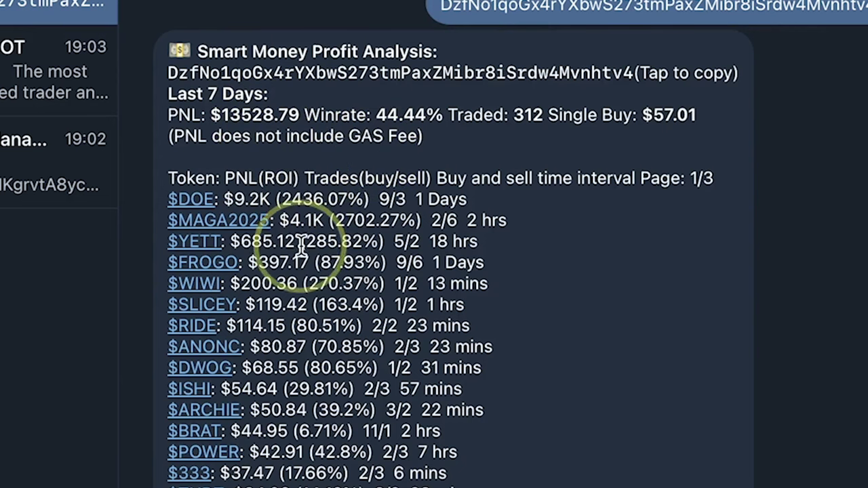
{"action": "scroll", "coordinate": [309, 352], "scroll_direction": "down", "scroll_amount": 1}
{"action": "scroll", "coordinate": [309, 353], "scroll_direction": "down", "scroll_amount": 1}
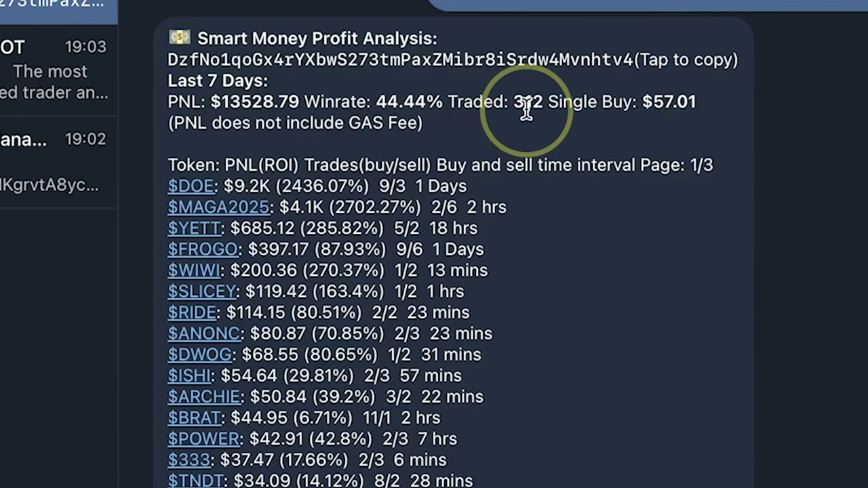
{"action": "scroll", "coordinate": [434, 315], "scroll_direction": "down", "scroll_amount": 1}
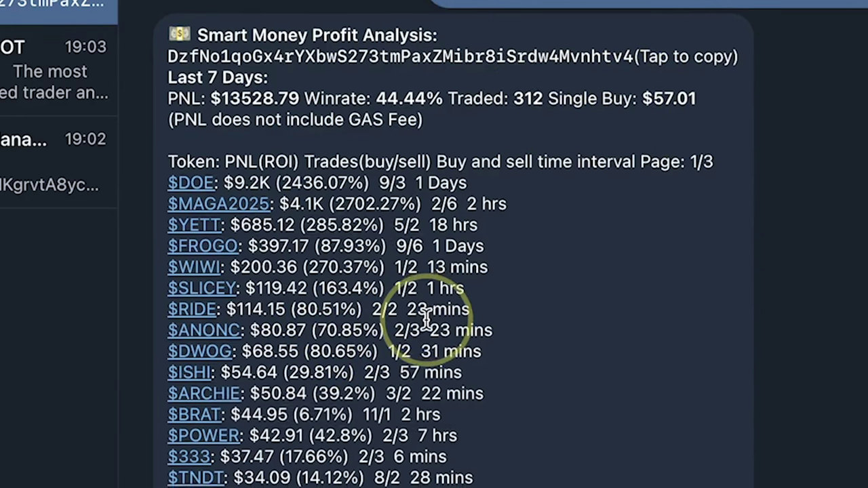
{"action": "scroll", "coordinate": [426, 319], "scroll_direction": "down", "scroll_amount": 5}
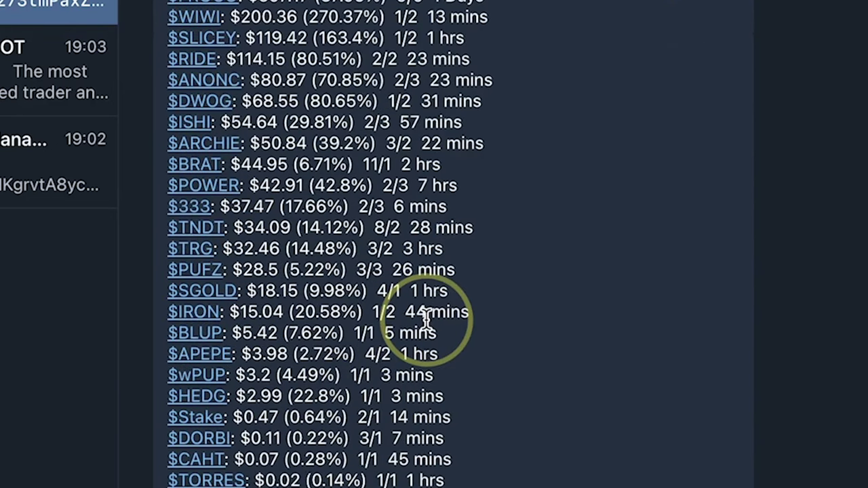
{"action": "scroll", "coordinate": [426, 319], "scroll_direction": "up", "scroll_amount": 4}
{"action": "scroll", "coordinate": [426, 319], "scroll_direction": "down", "scroll_amount": 2}
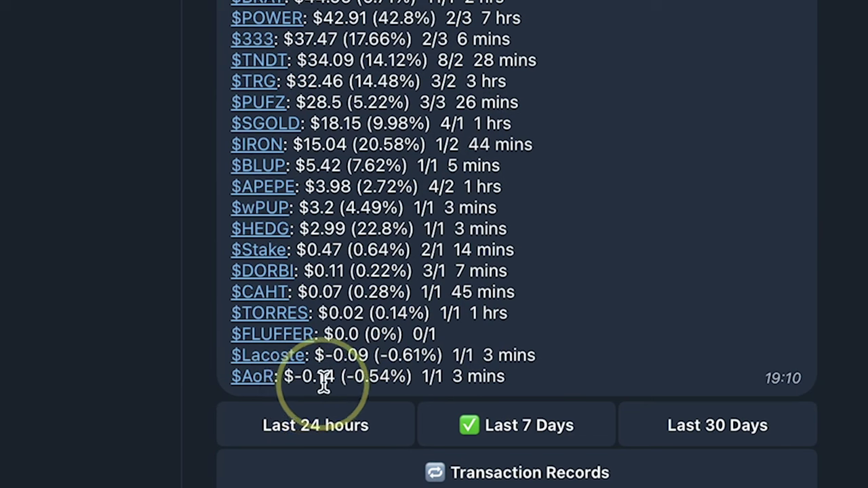
{"action": "scroll", "coordinate": [593, 157], "scroll_direction": "up", "scroll_amount": 5}
{"action": "scroll", "coordinate": [520, 107], "scroll_direction": "up", "scroll_amount": 3}
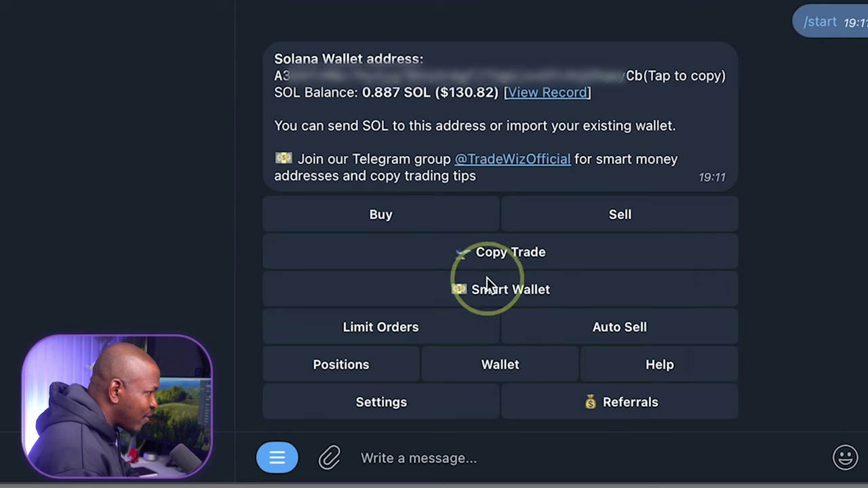
- Choose Smart Wallet, then 'Locate Smart Money for a specific token'
{"action": "left_click", "coordinate": [541, 291]}
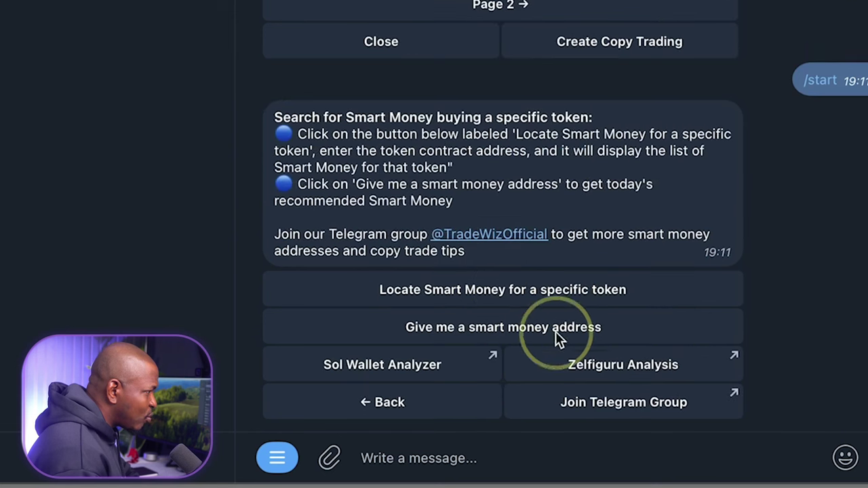
{"action": "left_click", "coordinate": [523, 291]}
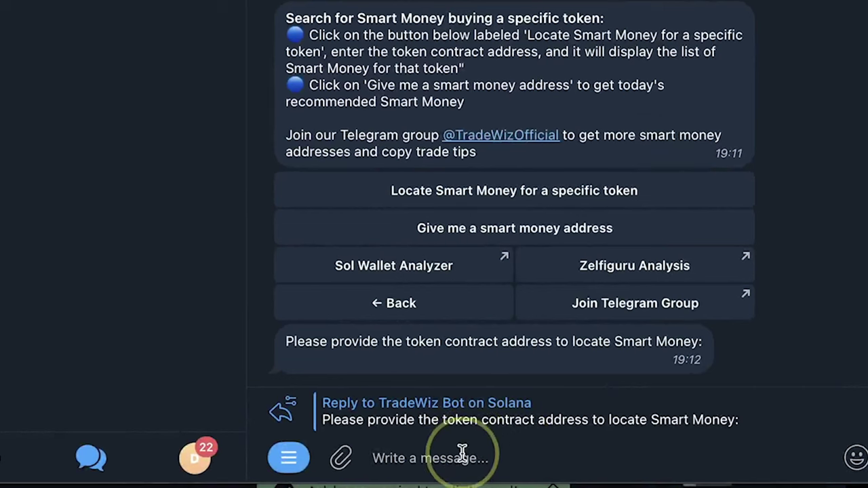
- Send the MAGA2025 contract address and browse its top Smart Money addresses
{"action": "key", "text": "ctrl+v"}
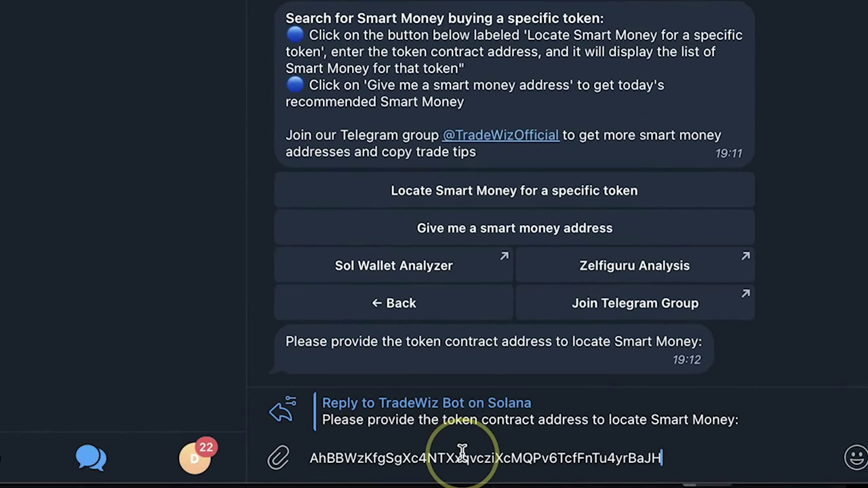
{"action": "key", "text": "Return"}
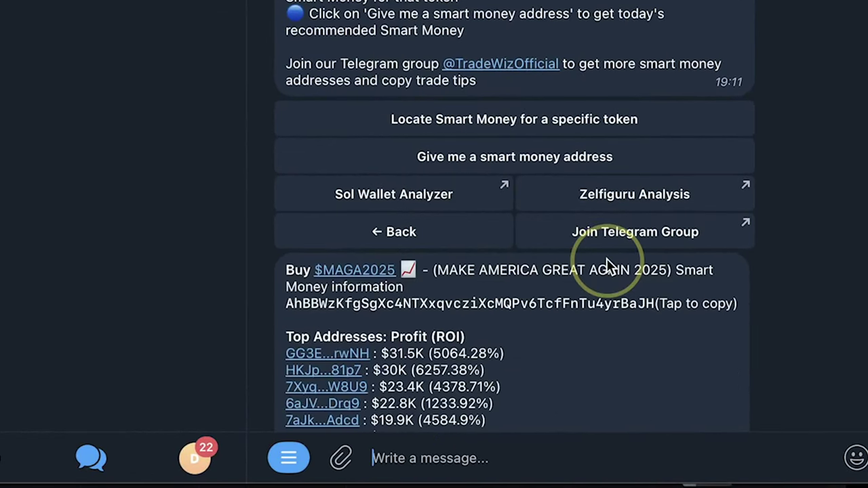
{"action": "scroll", "coordinate": [598, 203], "scroll_direction": "down", "scroll_amount": 5}
{"action": "scroll", "coordinate": [586, 149], "scroll_direction": "down", "scroll_amount": 1}
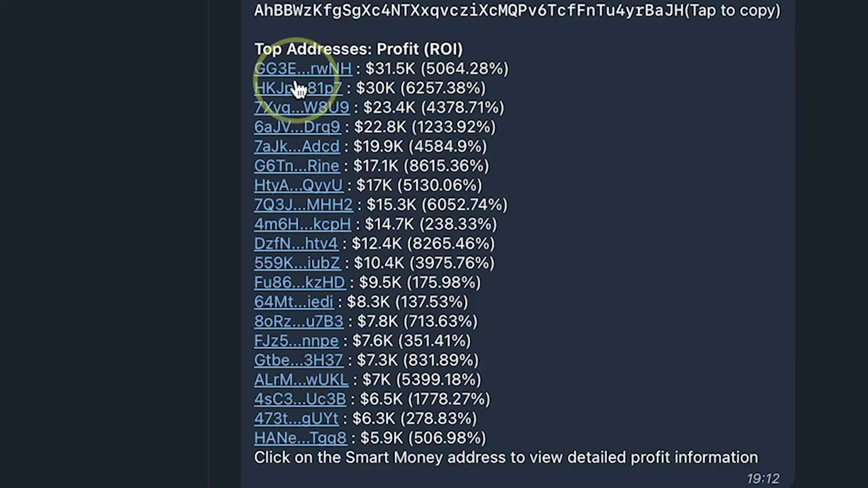
{"action": "scroll", "coordinate": [303, 204], "scroll_direction": "down", "scroll_amount": 1}
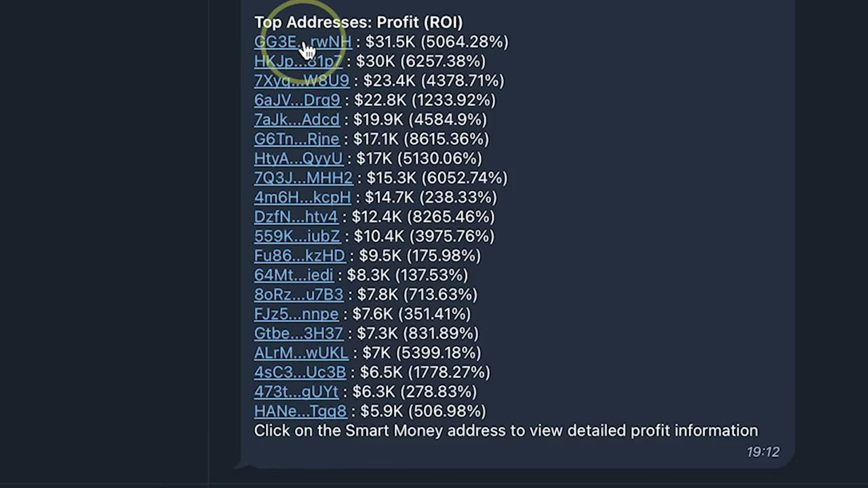
{"action": "scroll", "coordinate": [314, 52], "scroll_direction": "down", "scroll_amount": 1}
{"action": "scroll", "coordinate": [314, 52], "scroll_direction": "up", "scroll_amount": 1}
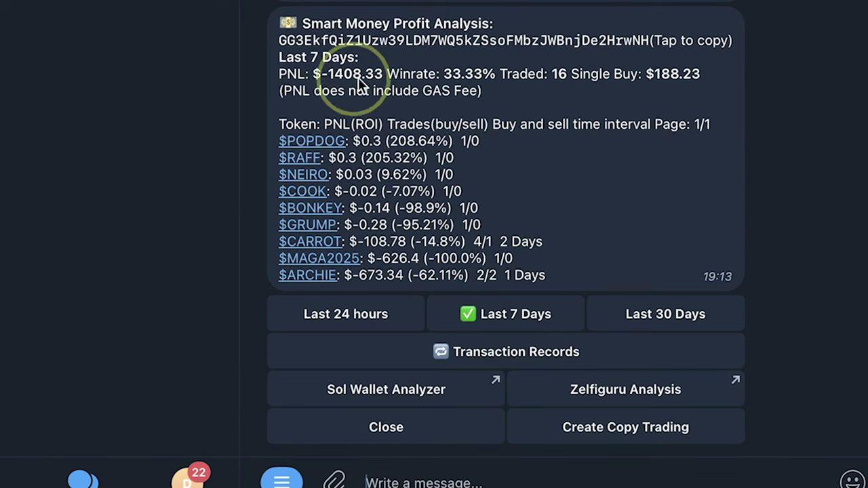
- Scroll back to the Top Addresses list for another address's analysis ($1479.82 PNL, 66.67% win rate)
{"action": "scroll", "coordinate": [442, 112], "scroll_direction": "up", "scroll_amount": 5}
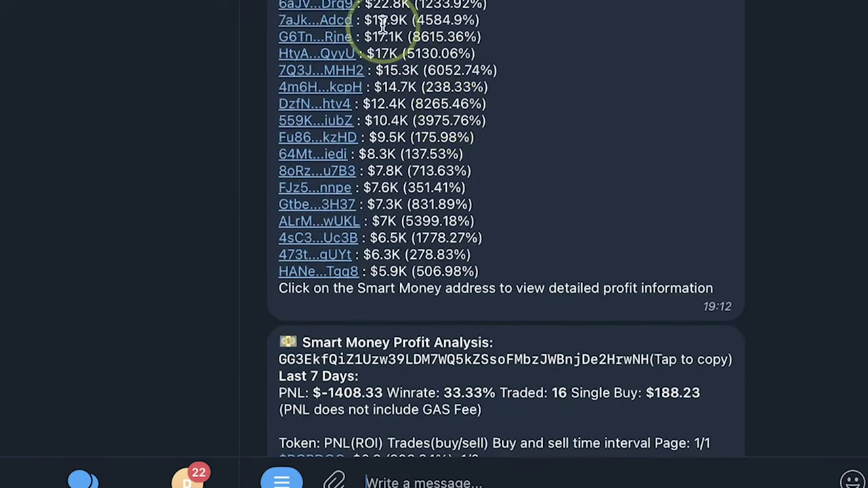
{"action": "scroll", "coordinate": [326, 61], "scroll_direction": "up", "scroll_amount": 2}
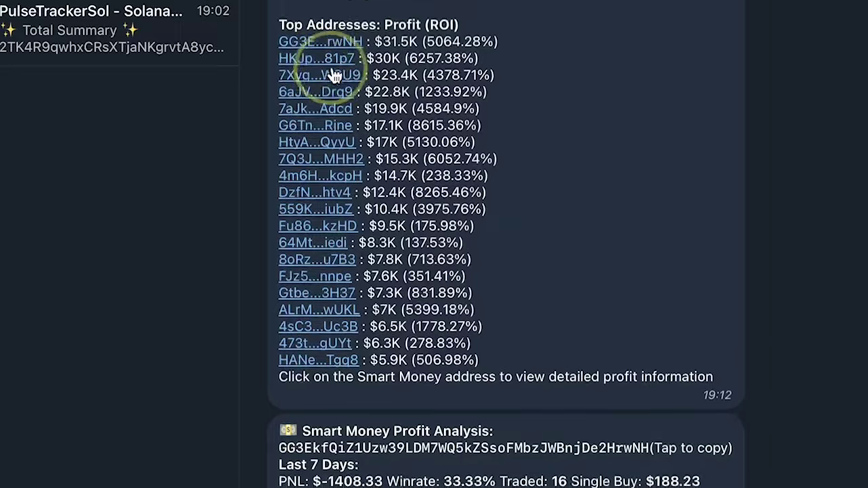
{"action": "scroll", "coordinate": [475, 287], "scroll_direction": "down", "scroll_amount": 5}
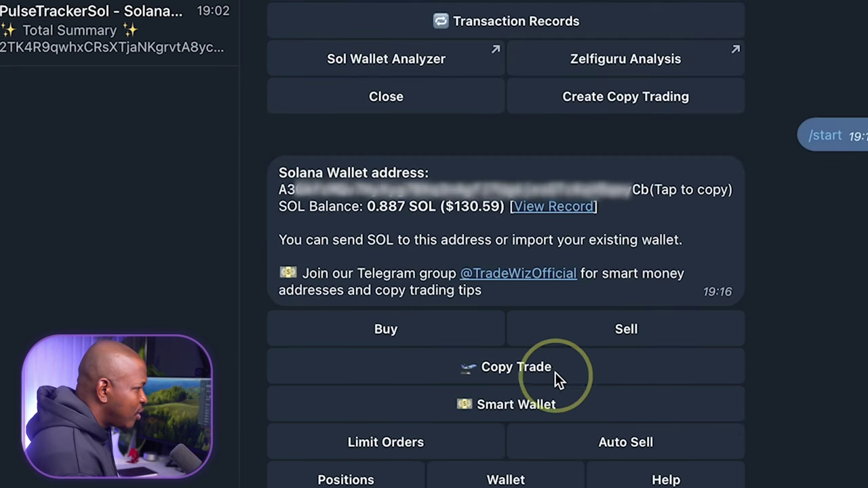
- Start a new copy trade labelled 'TrawizSmart'
{"action": "left_click", "coordinate": [537, 367]}
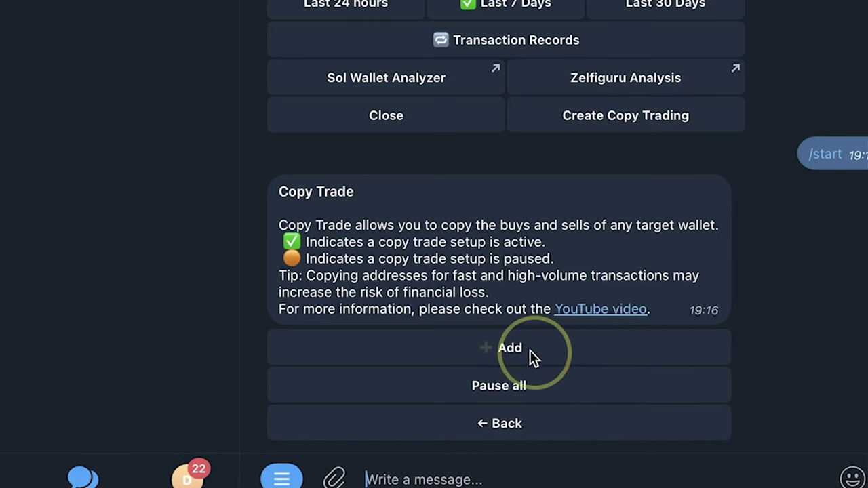
{"action": "left_click", "coordinate": [510, 349]}
{"action": "scroll", "coordinate": [563, 370], "scroll_direction": "up", "scroll_amount": 5}
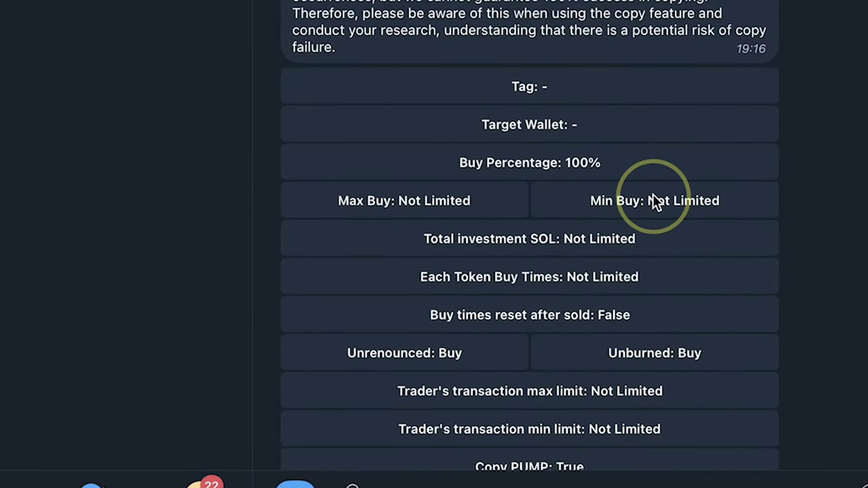
{"action": "scroll", "coordinate": [641, 288], "scroll_direction": "up", "scroll_amount": 1}
{"action": "left_click", "coordinate": [644, 148]}
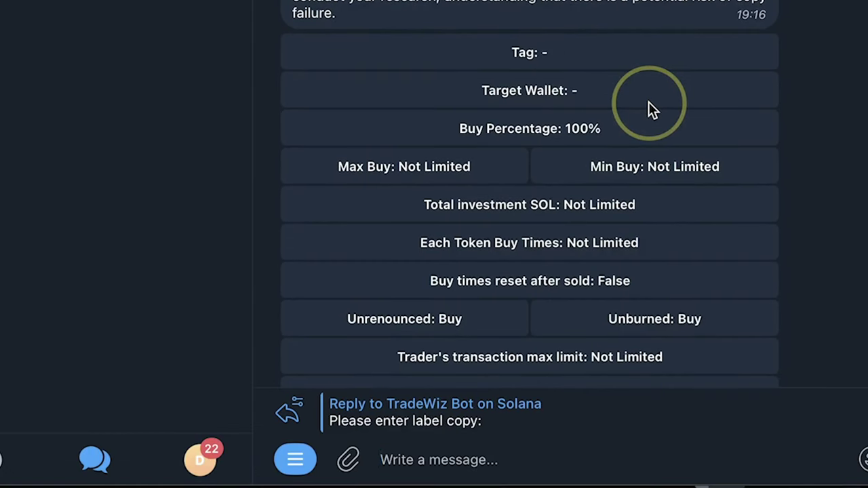
{"action": "type", "text": "Tra"}
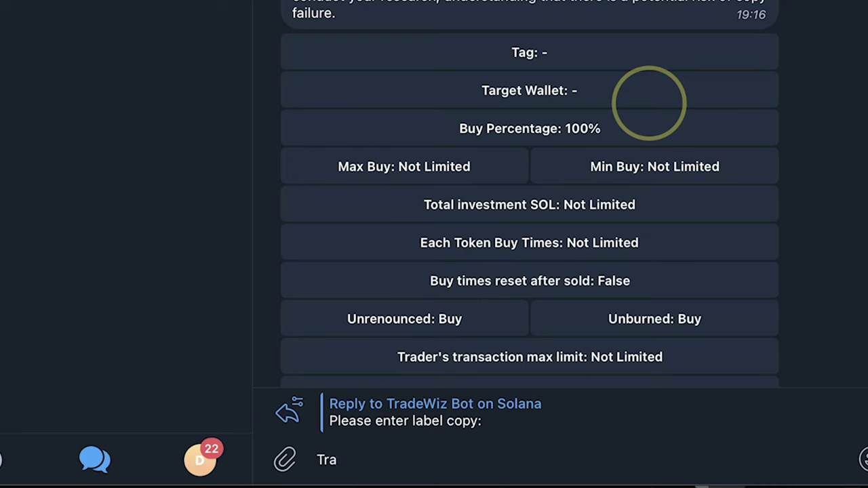
{"action": "type", "text": "wizSmart"}
{"action": "key", "text": "Return"}
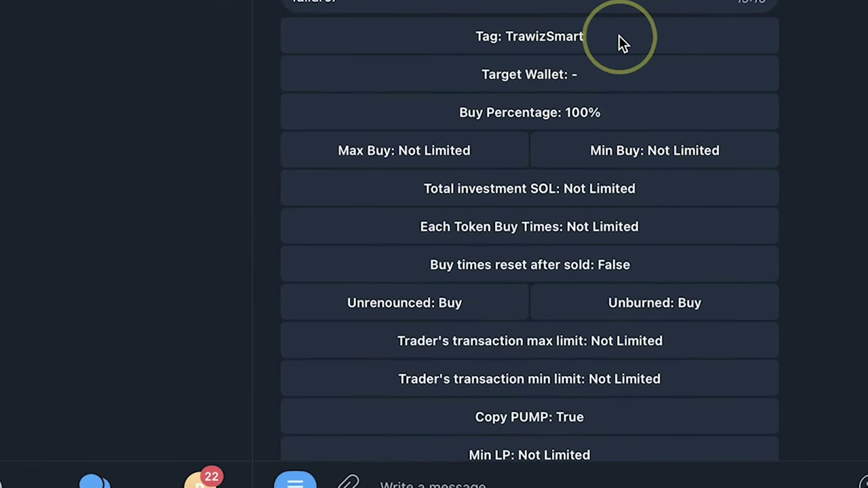
- Set the target wallet to copy by pasting its address
{"action": "left_click", "coordinate": [616, 73]}
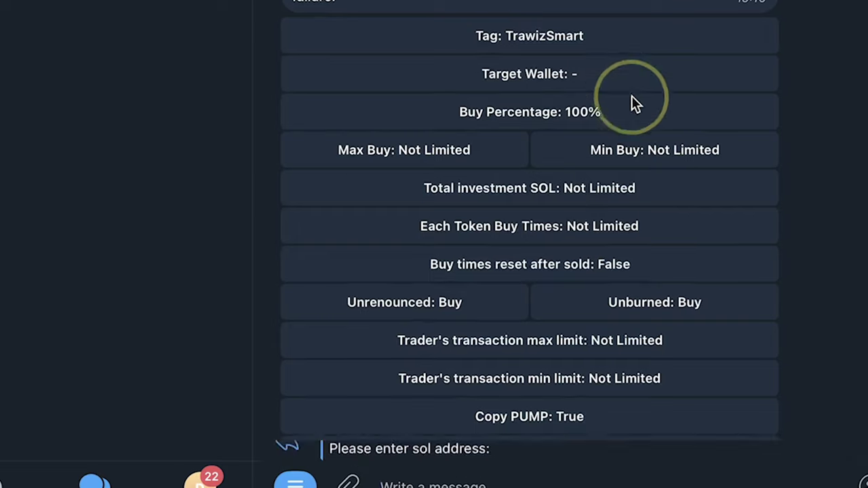
{"action": "left_click", "coordinate": [475, 485]}
{"action": "type", "text": "2TK4R9qwhxCRsXTjaNKgrvtA8yc6uPZEGgEy4SAnhnFN"}
{"action": "key", "text": "Return"}
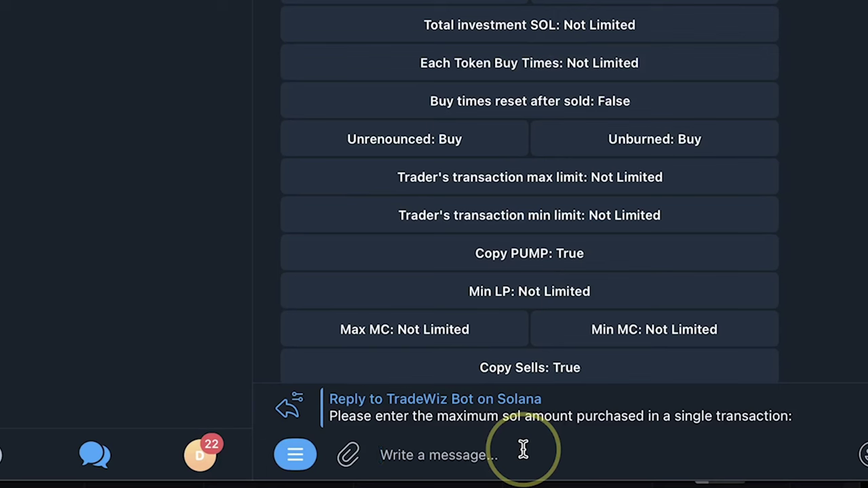
- Set the maximum buy to 0.035 SOL and the minimum buy to 0.03 SOL
{"action": "type", "text": "0.035"}
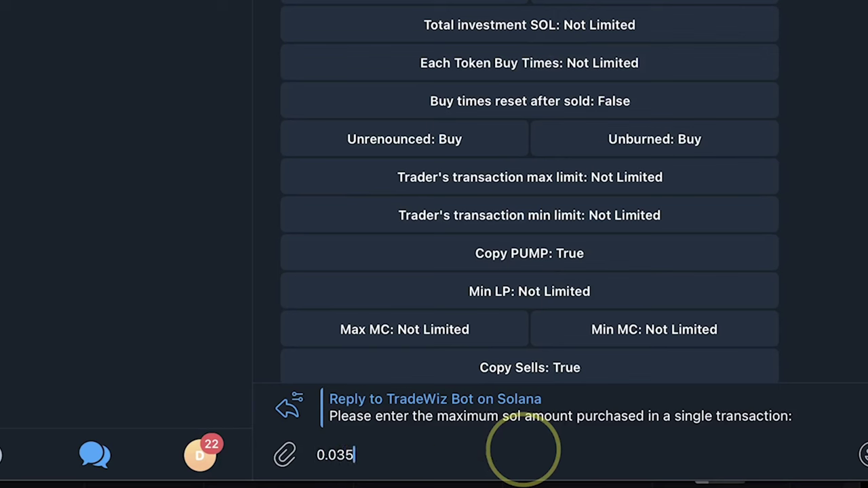
{"action": "key", "text": "Return"}
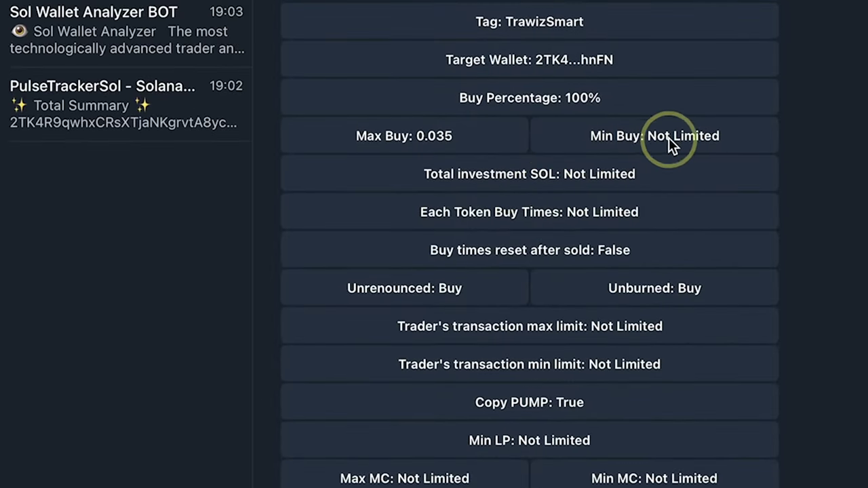
{"action": "left_click", "coordinate": [669, 138]}
{"action": "type", "text": "0.0"}
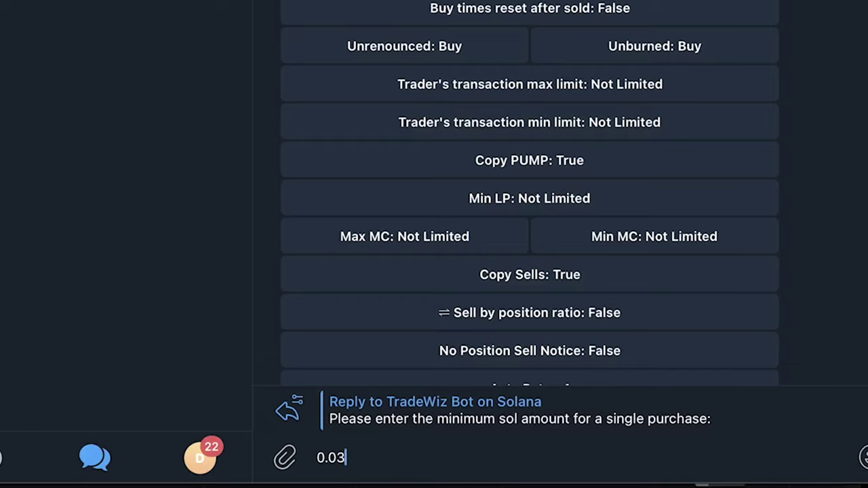
{"action": "type", "text": "3"}
{"action": "key", "text": "Return"}
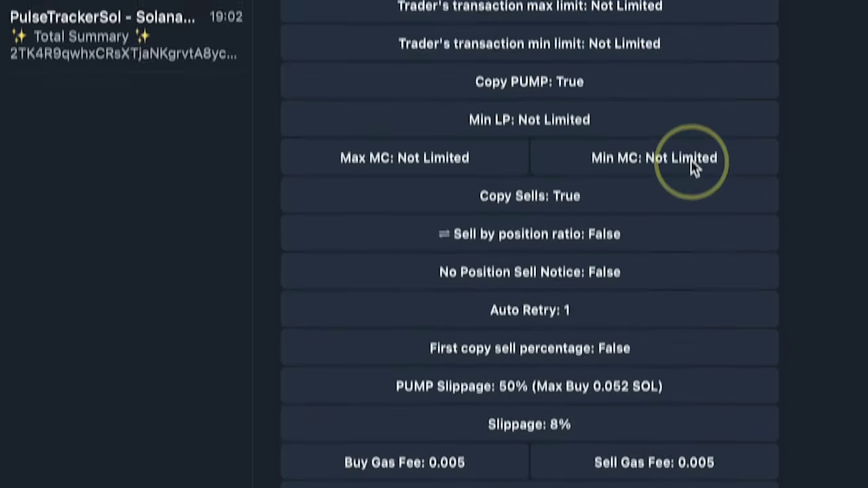
- Set the total investment limit to 0.2 SOL
{"action": "scroll", "coordinate": [692, 185], "scroll_direction": "up", "scroll_amount": 5}
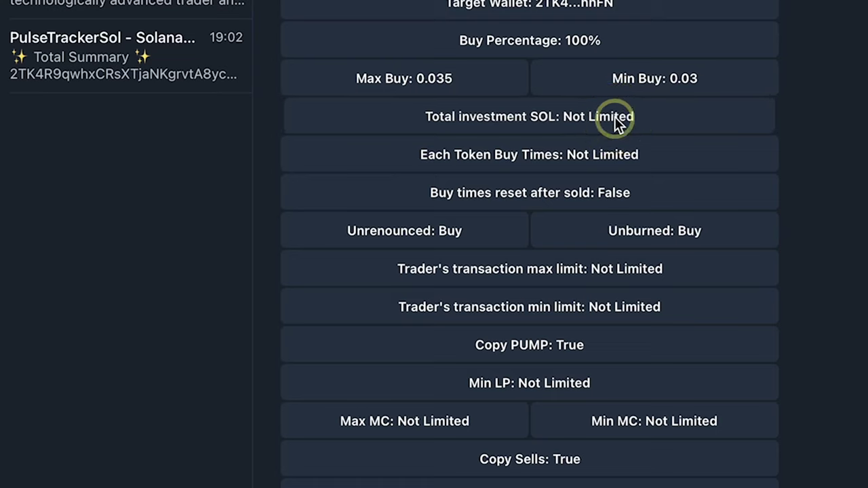
{"action": "scroll", "coordinate": [618, 120], "scroll_direction": "down", "scroll_amount": 2}
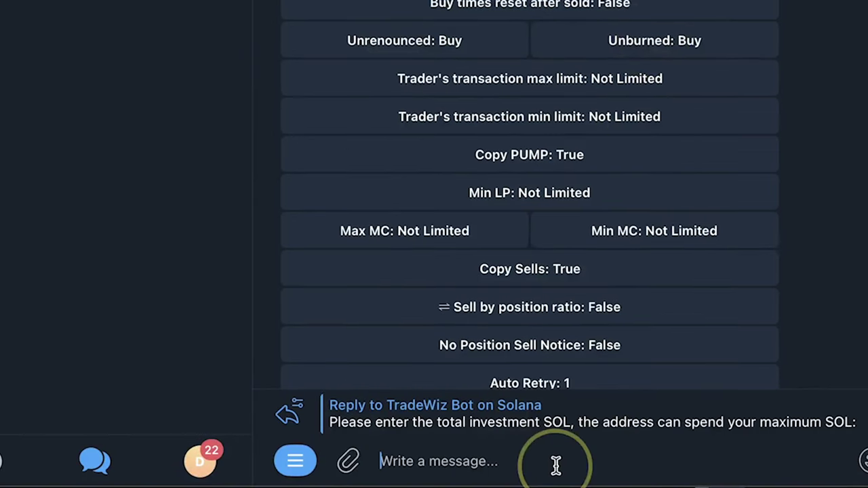
{"action": "type", "text": "0.2"}
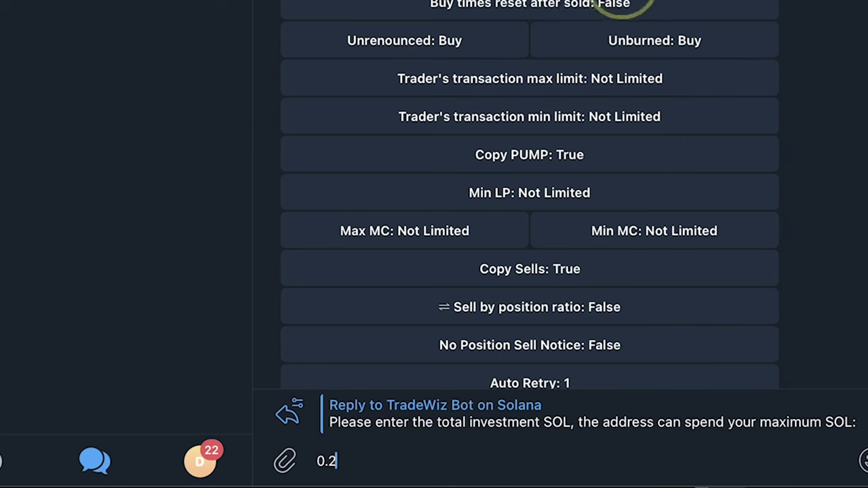
{"action": "mouse_move", "coordinate": [862, 461]}
{"action": "key", "text": "Return"}
- Limit each token to 1 buy and review the copy-trade settings
{"action": "scroll", "coordinate": [700, 211], "scroll_direction": "up", "scroll_amount": 5}
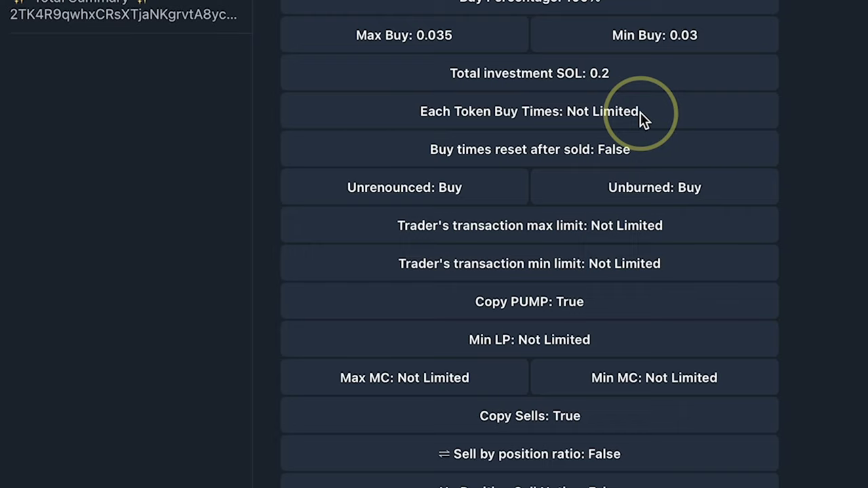
{"action": "left_click", "coordinate": [640, 112]}
{"action": "type", "text": "1"}
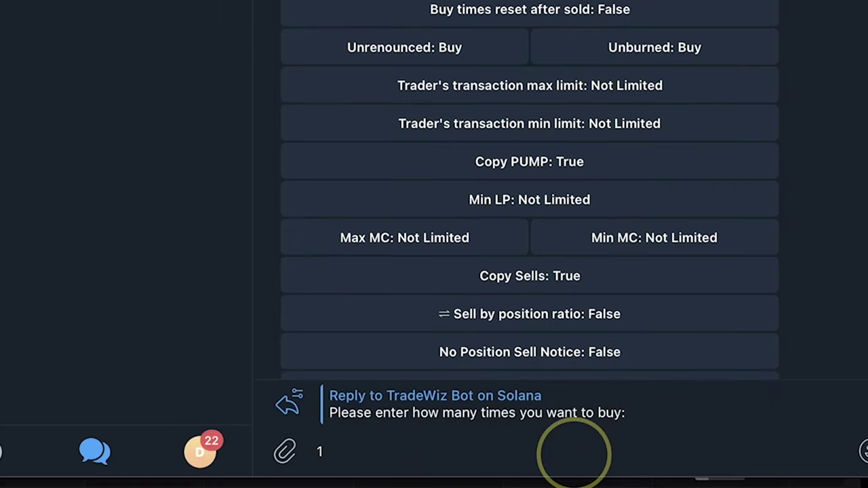
{"action": "key", "text": "Return"}
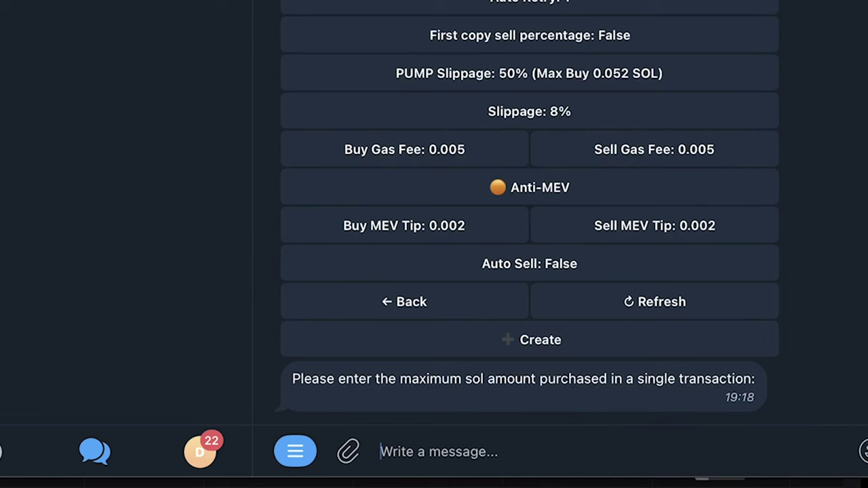
{"action": "scroll", "coordinate": [751, 27], "scroll_direction": "up", "scroll_amount": 4}
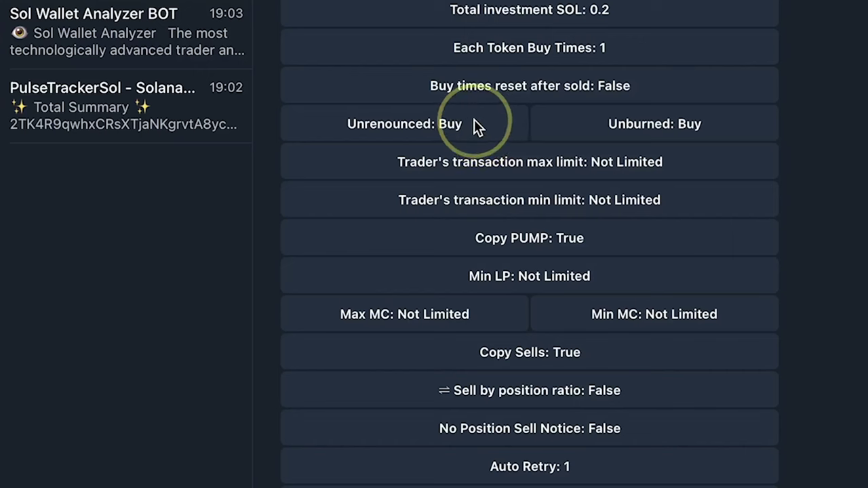
- Set Unrenounced and Unburned tokens to Don't buy, and switch on Anti-MEV protection
{"action": "left_click", "coordinate": [475, 124]}
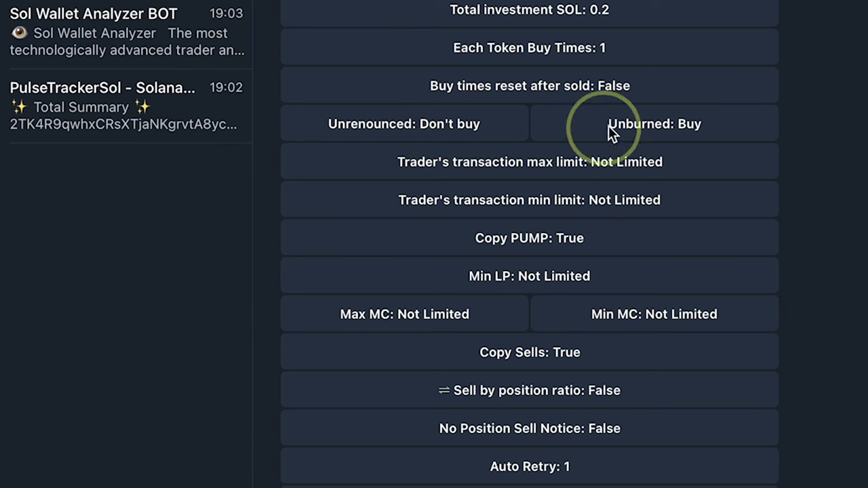
{"action": "left_click", "coordinate": [677, 128]}
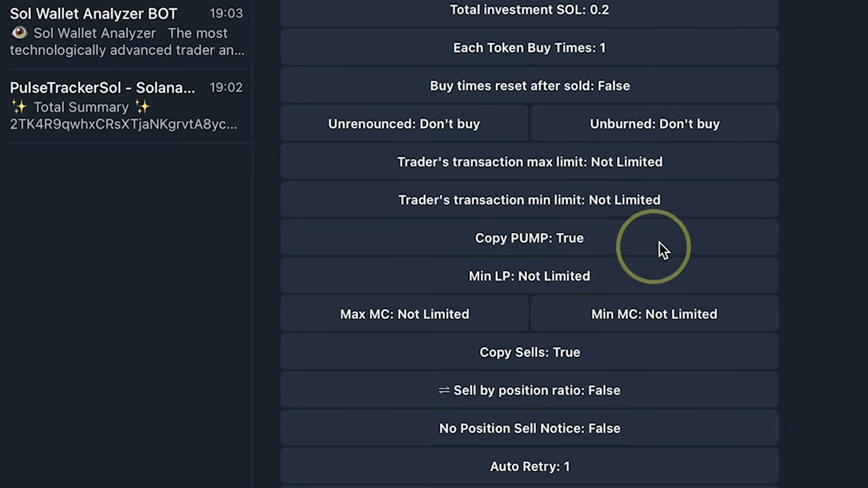
{"action": "scroll", "coordinate": [676, 247], "scroll_direction": "down", "scroll_amount": 1}
{"action": "scroll", "coordinate": [672, 244], "scroll_direction": "down", "scroll_amount": 2}
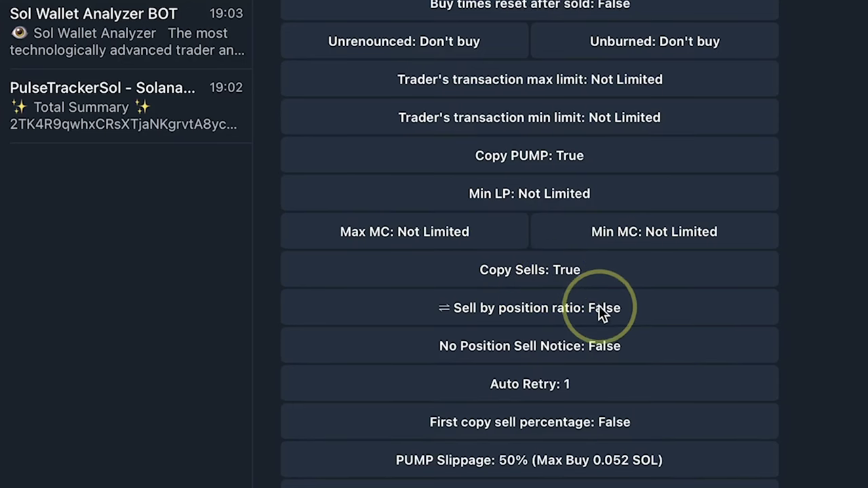
{"action": "scroll", "coordinate": [641, 214], "scroll_direction": "down", "scroll_amount": 3}
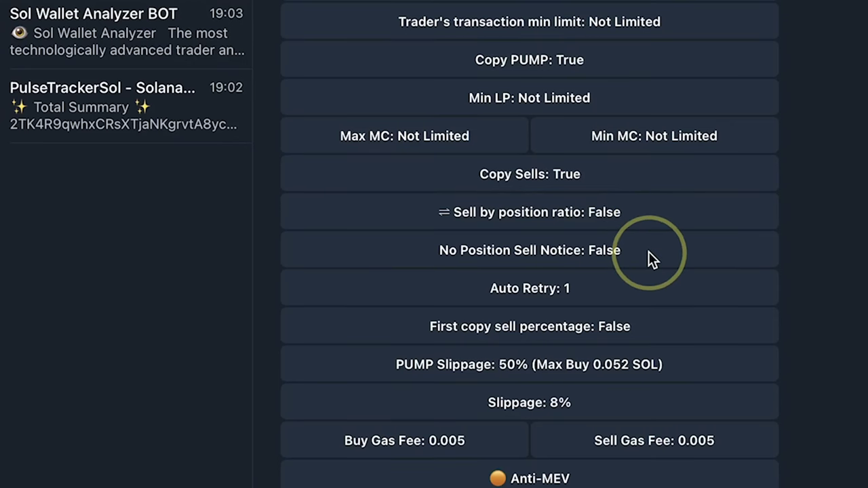
{"action": "scroll", "coordinate": [647, 262], "scroll_direction": "down", "scroll_amount": 1}
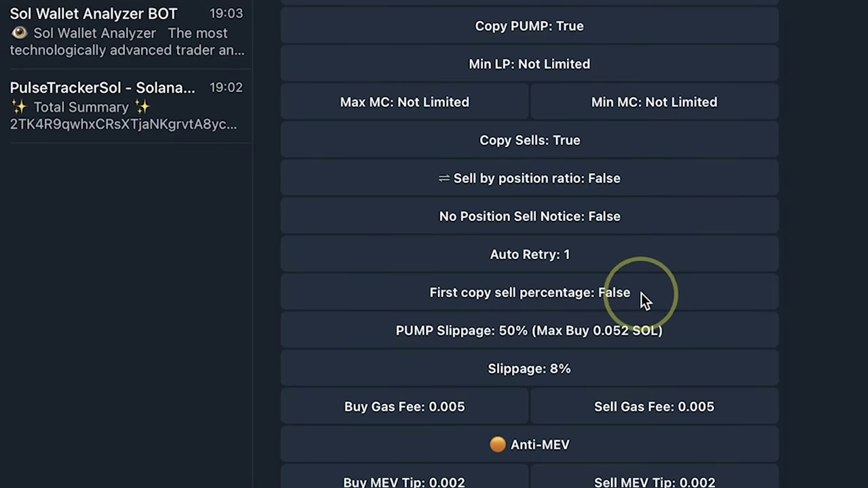
{"action": "scroll", "coordinate": [641, 293], "scroll_direction": "down", "scroll_amount": 2}
{"action": "left_click", "coordinate": [543, 390]}
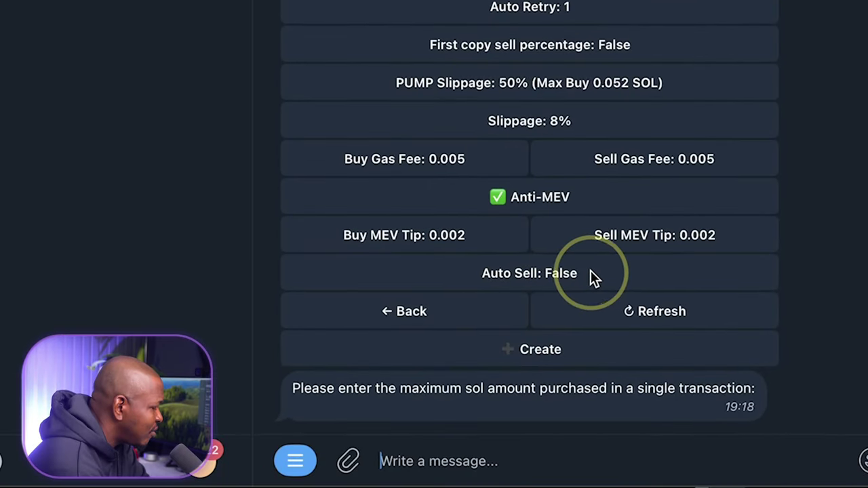
- Leave Auto Sell at False and create the TrawizSmart copy trade
{"action": "left_click", "coordinate": [590, 275]}
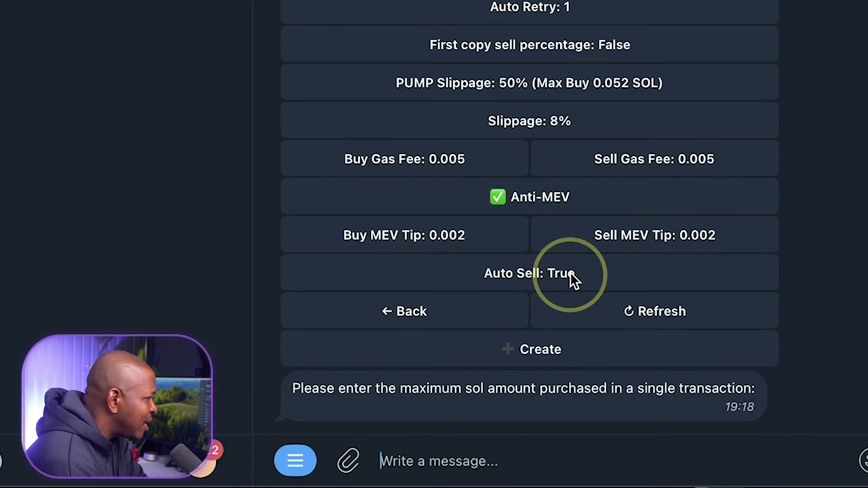
{"action": "left_click", "coordinate": [591, 270]}
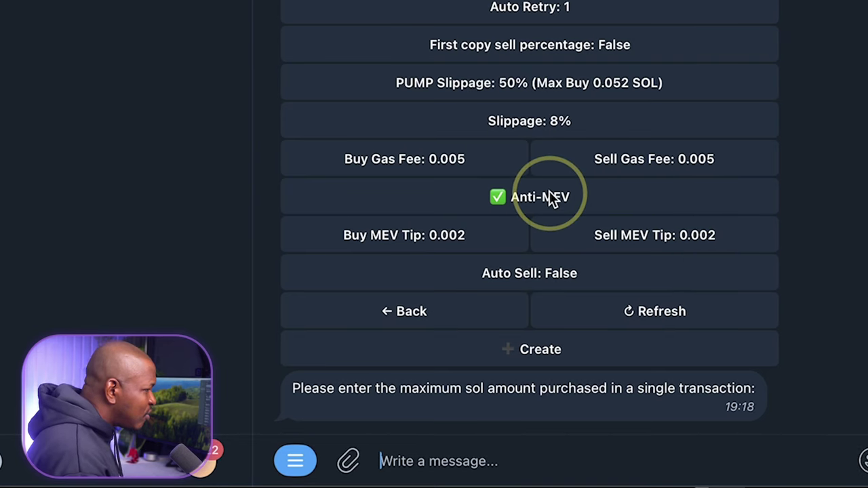
{"action": "left_click", "coordinate": [575, 354]}
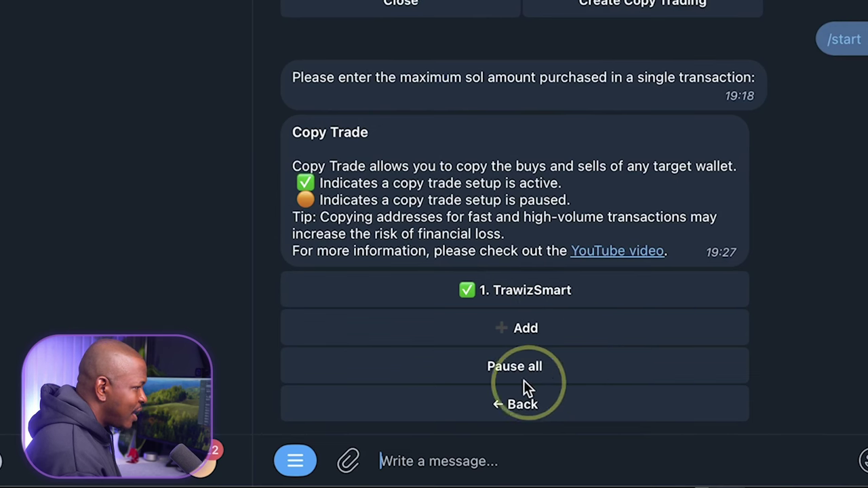
- Open the TrawizSmart copy trade's settings from the Copy Trade list
{"action": "left_click", "coordinate": [600, 290]}
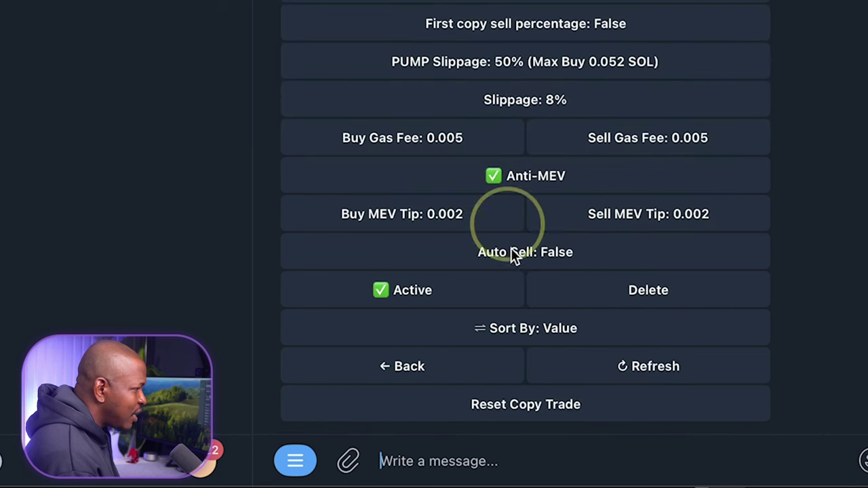
{"action": "left_click", "coordinate": [642, 296]}
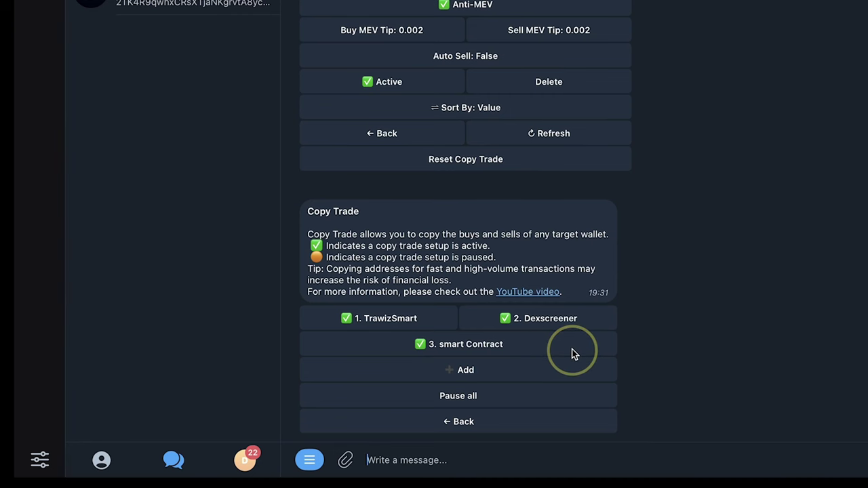
- Bring up the bot's main menu with /start and open the smart Contract copy trade
{"action": "type", "text": "/star"}
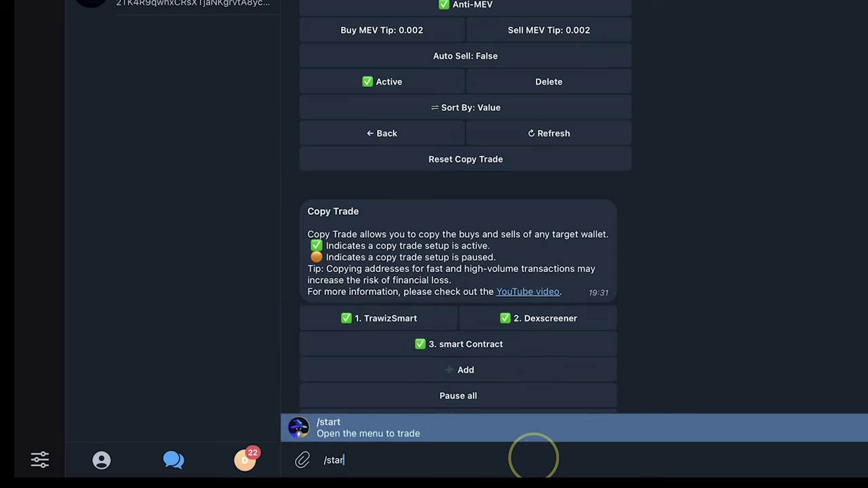
{"action": "left_click", "coordinate": [534, 434]}
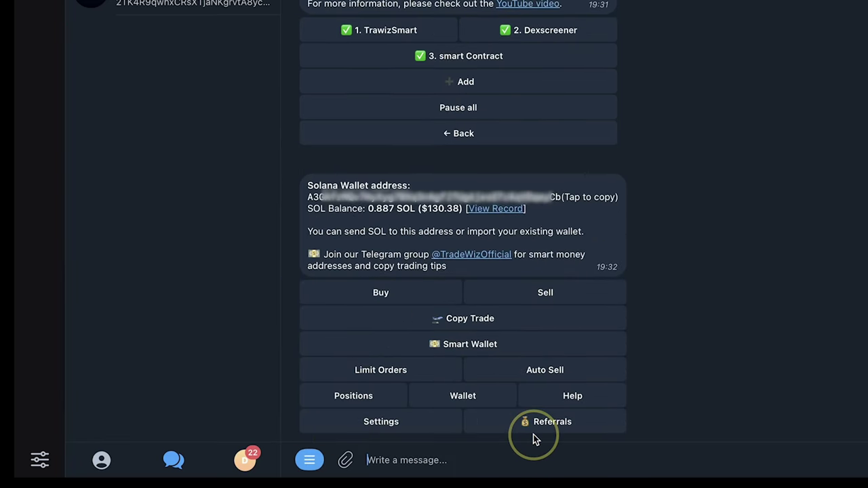
{"action": "left_click", "coordinate": [494, 315]}
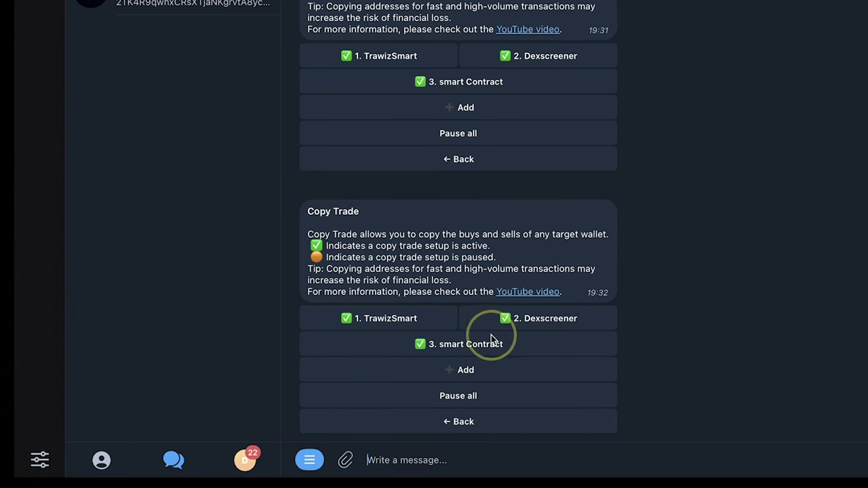
{"action": "left_click", "coordinate": [500, 344]}
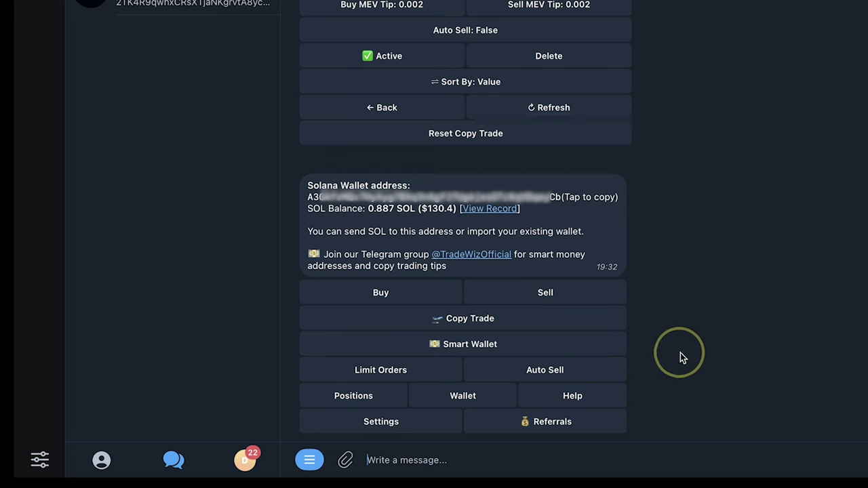
- Add a 20% take-profit target to the Auto Sell ladder
{"action": "left_click", "coordinate": [563, 373]}
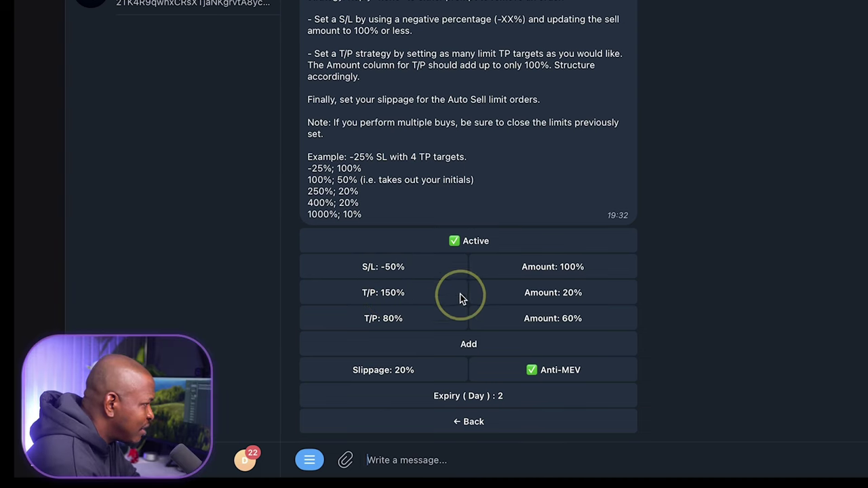
{"action": "left_click", "coordinate": [473, 349]}
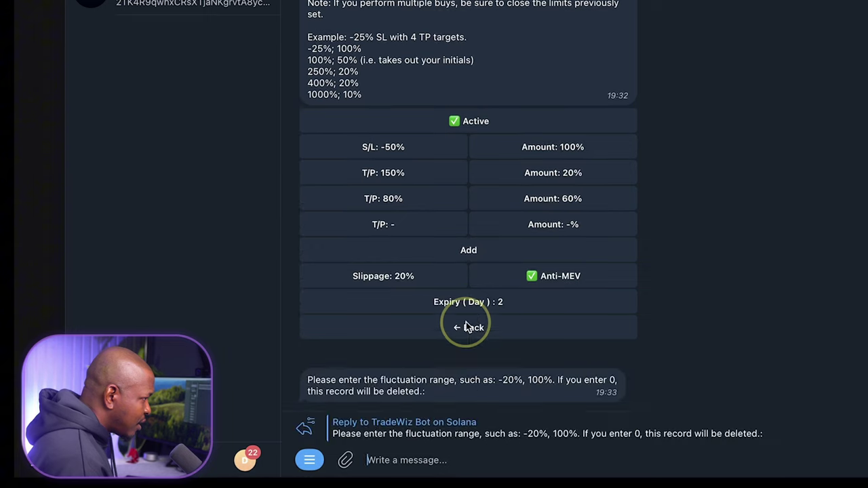
{"action": "type", "text": "20"}
{"action": "key", "text": "Return"}
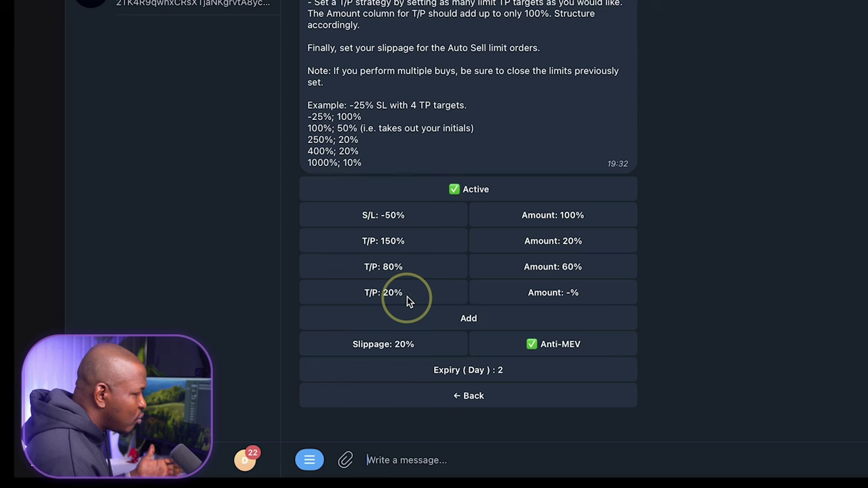
- Add a trial -20% stop-loss row, then delete it by sending 0
{"action": "left_click", "coordinate": [477, 324]}
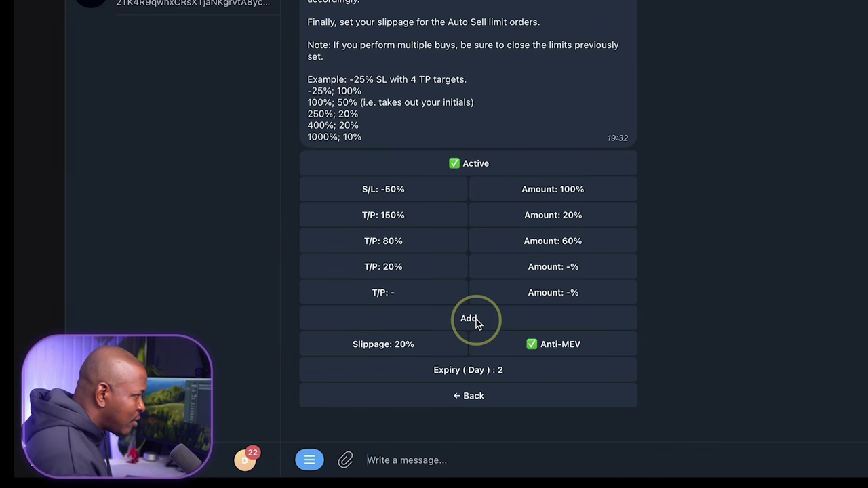
{"action": "left_click", "coordinate": [408, 292]}
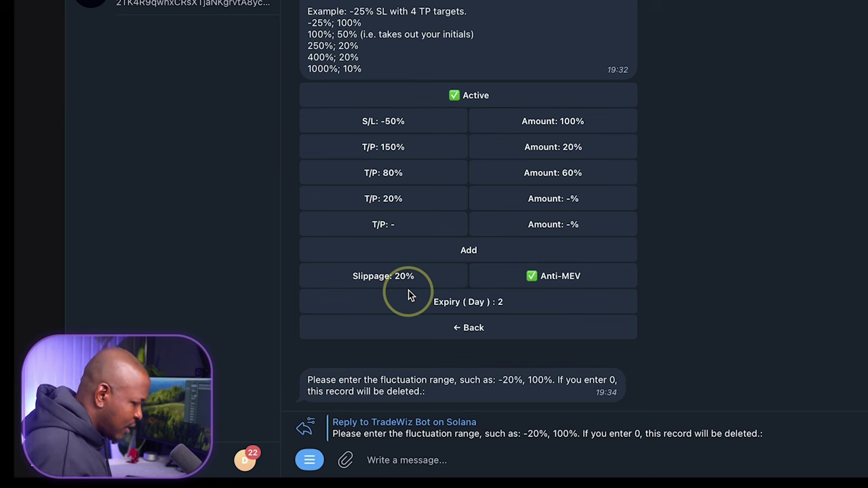
{"action": "type", "text": "-20"}
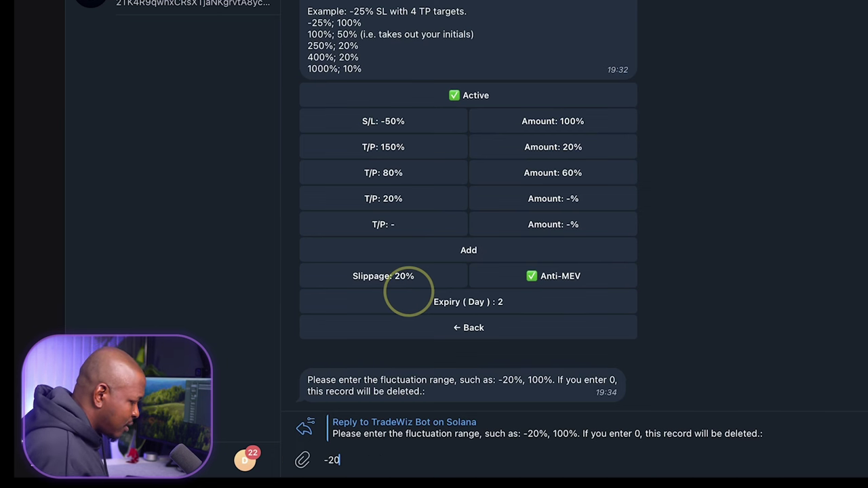
{"action": "key", "text": "Return"}
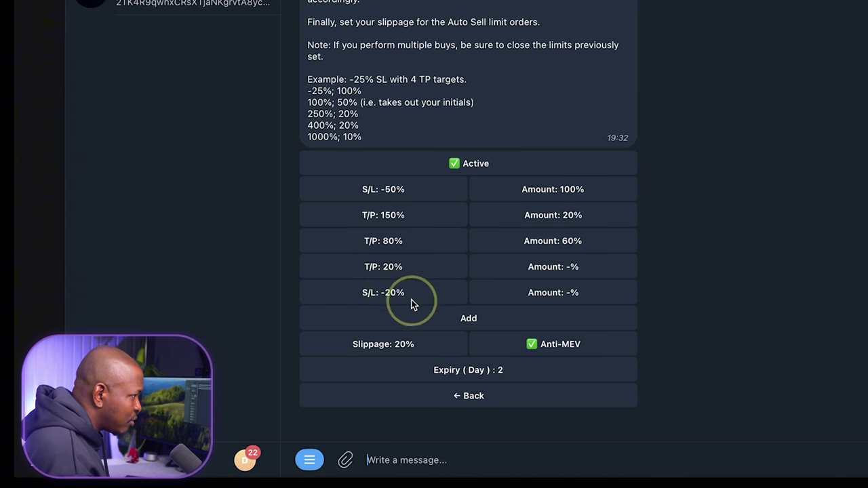
{"action": "left_click", "coordinate": [418, 297]}
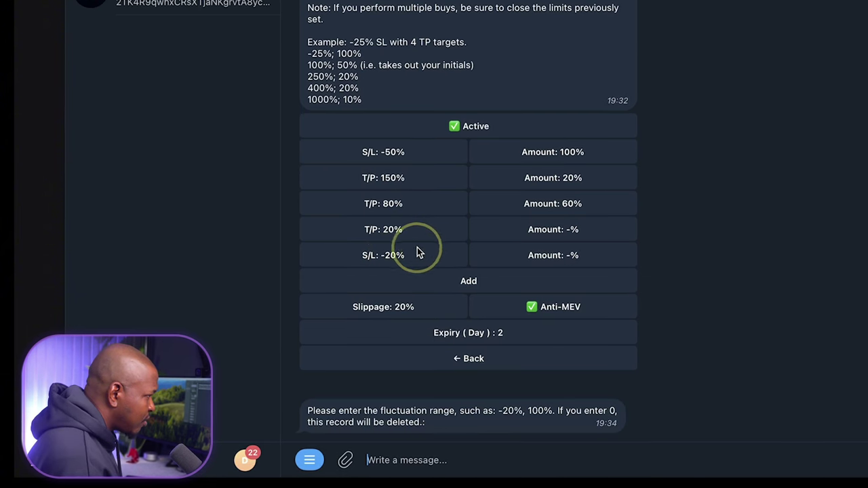
{"action": "left_click", "coordinate": [416, 257]}
{"action": "type", "text": "0"}
{"action": "key", "text": "Return"}
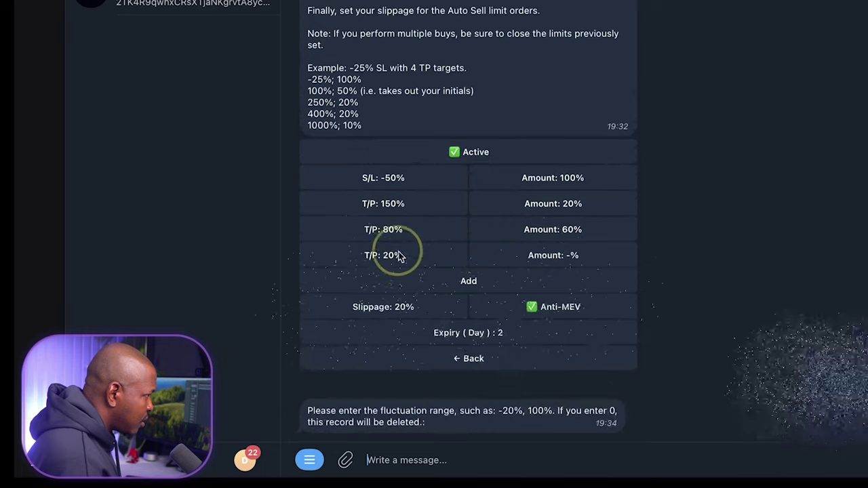